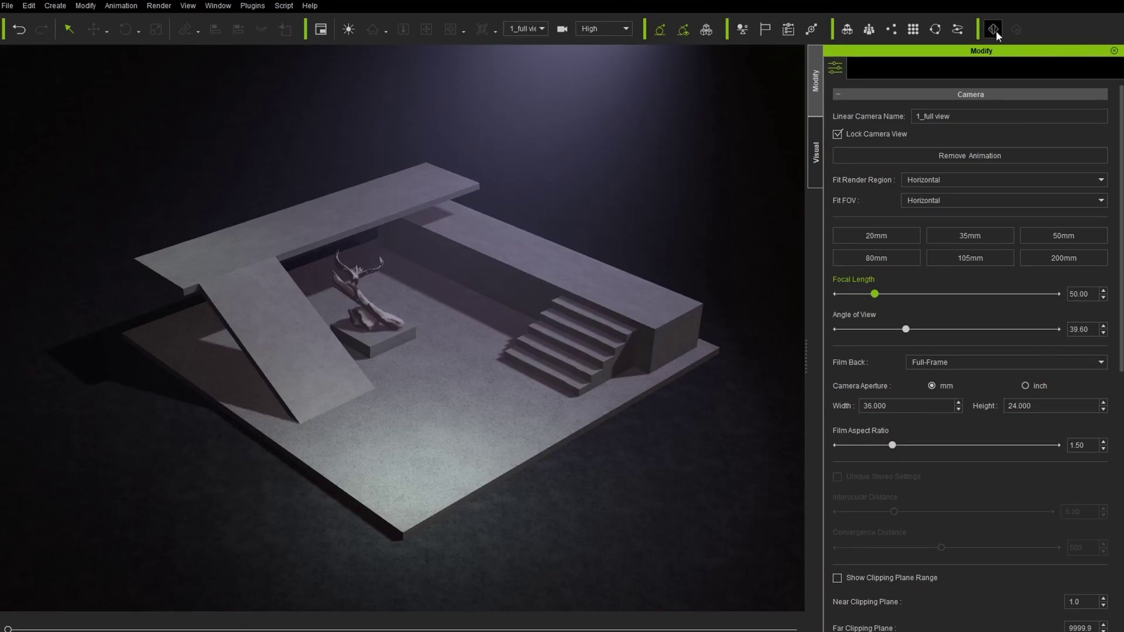
Step: Generate a NavMesh inside a volume scaled to about 500 × 500 × 240 that encloses the platform, ramp and stairs
click(995, 32)
click(967, 203)
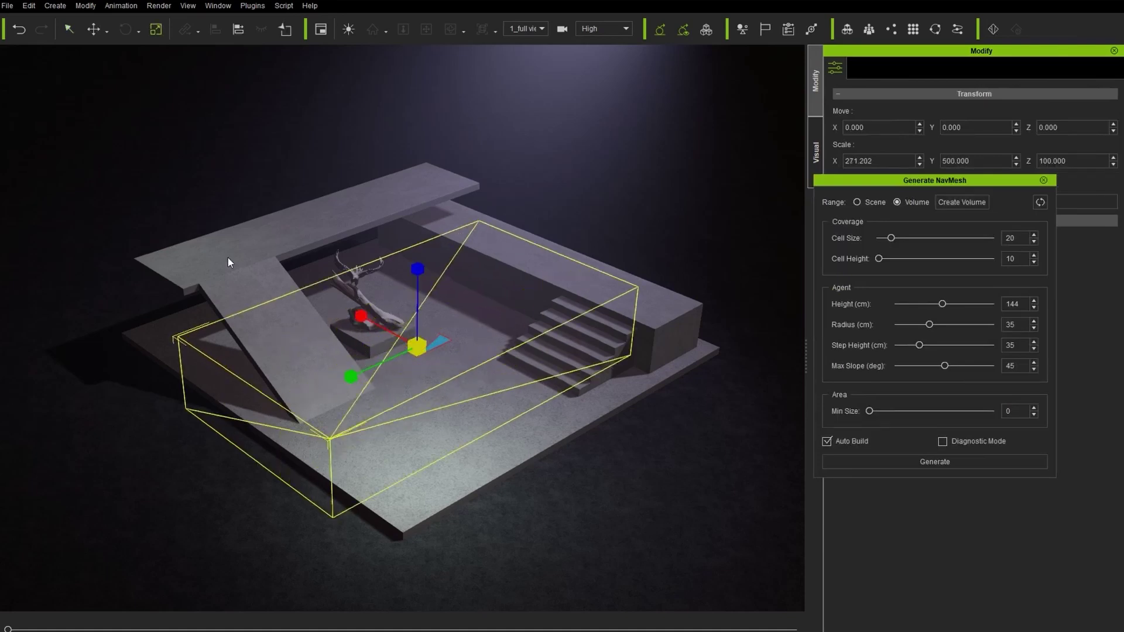
click(954, 460)
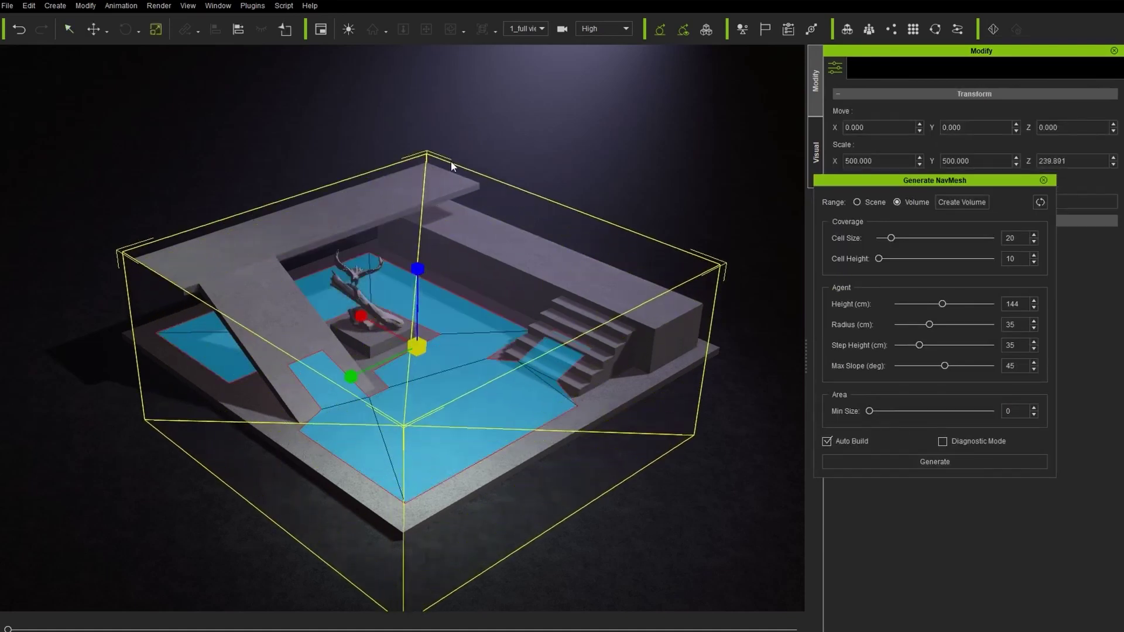
click(915, 462)
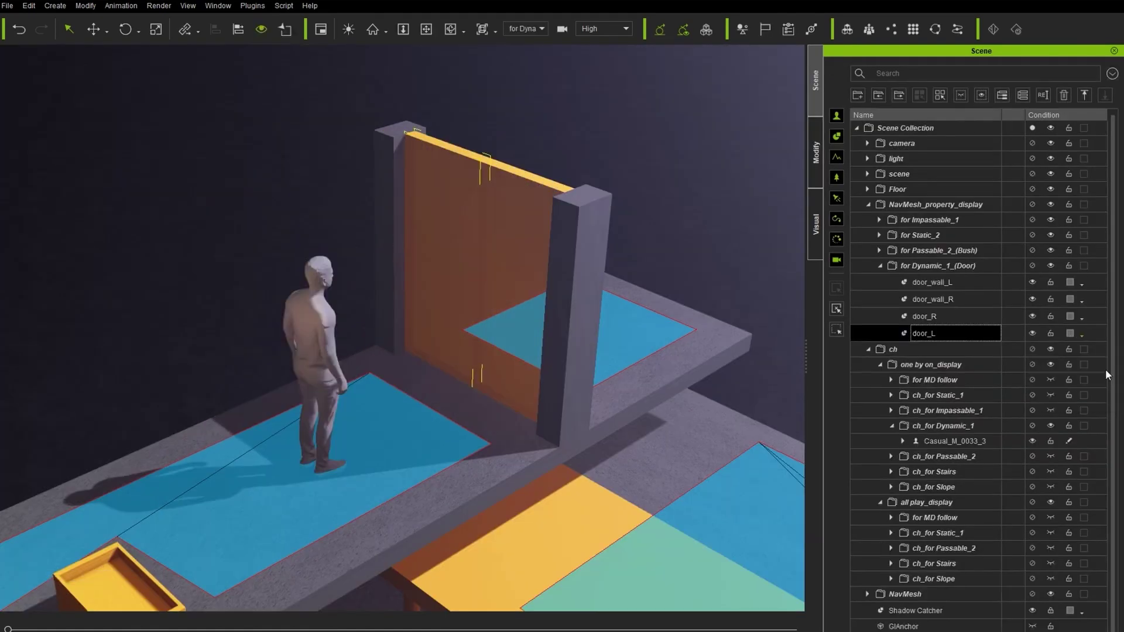
Step: Change the NavMesh property of door_R in the for Dynamic_1_(Door) group, and select the Casual_M_0033_3 character
click(982, 316)
click(1080, 318)
click(1088, 352)
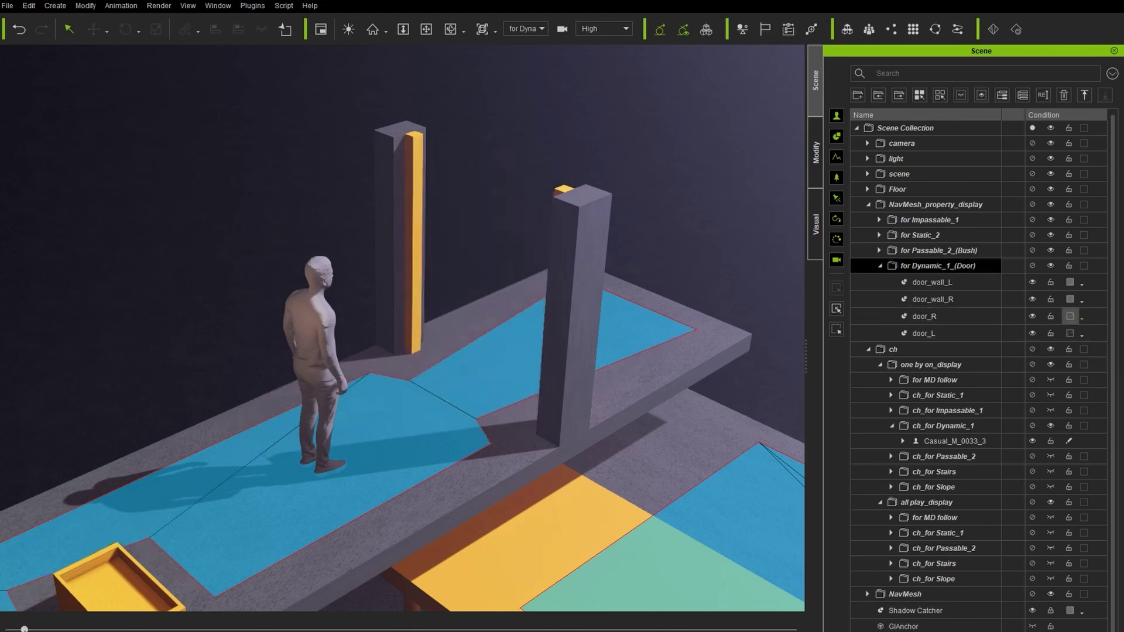
click(954, 441)
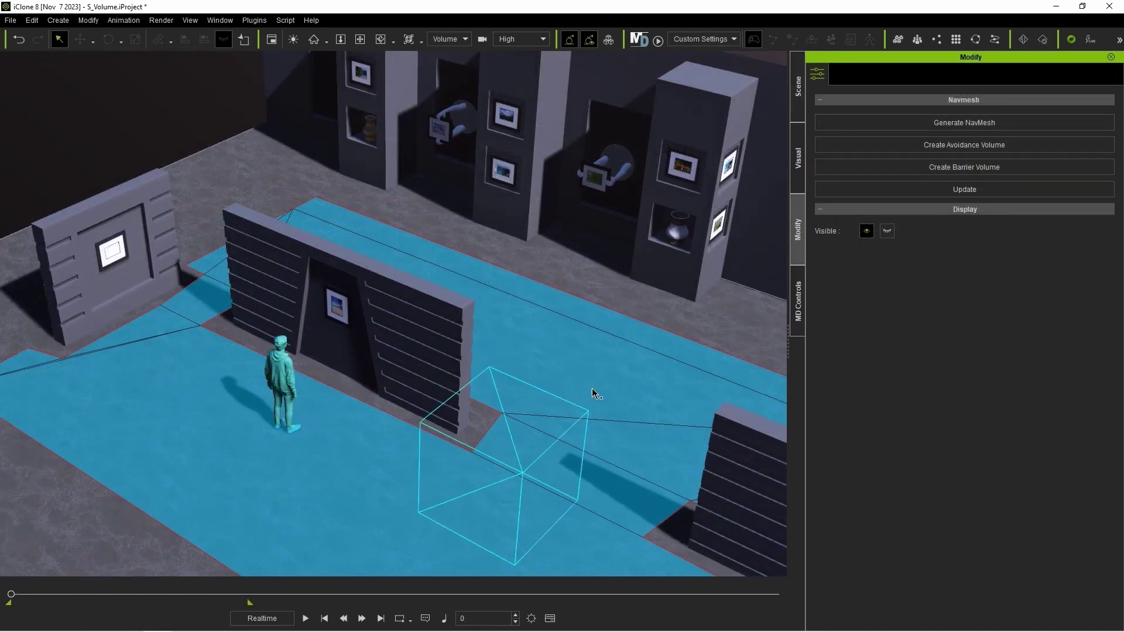
Step: Start Motion Director and send the character to a spot on the NavMesh behind the picture wall
key(F7)
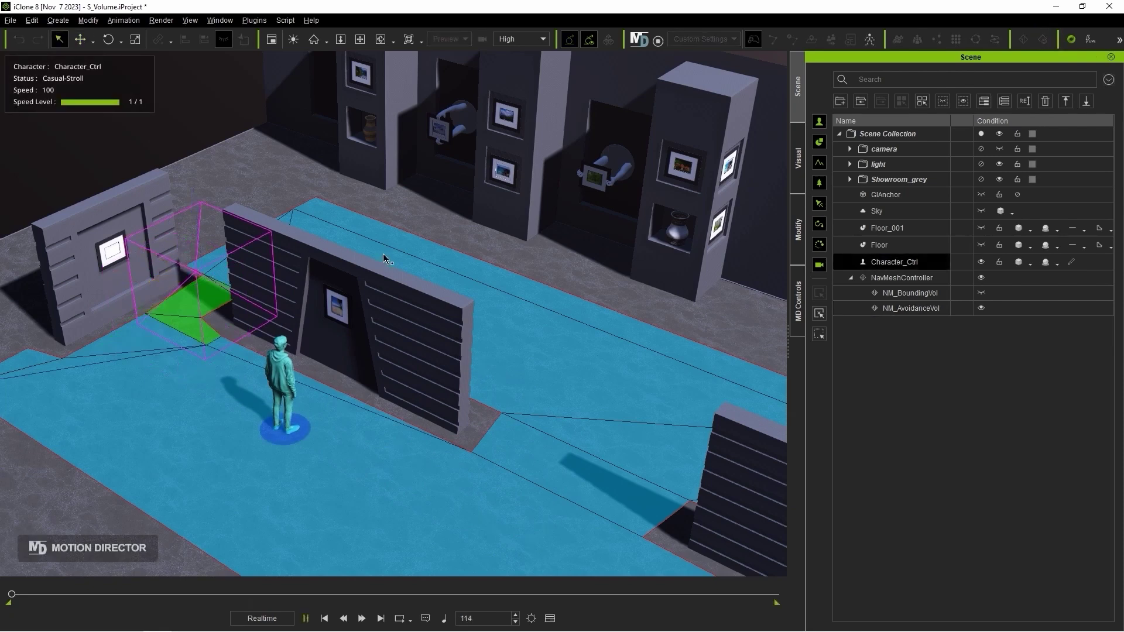
click(389, 252)
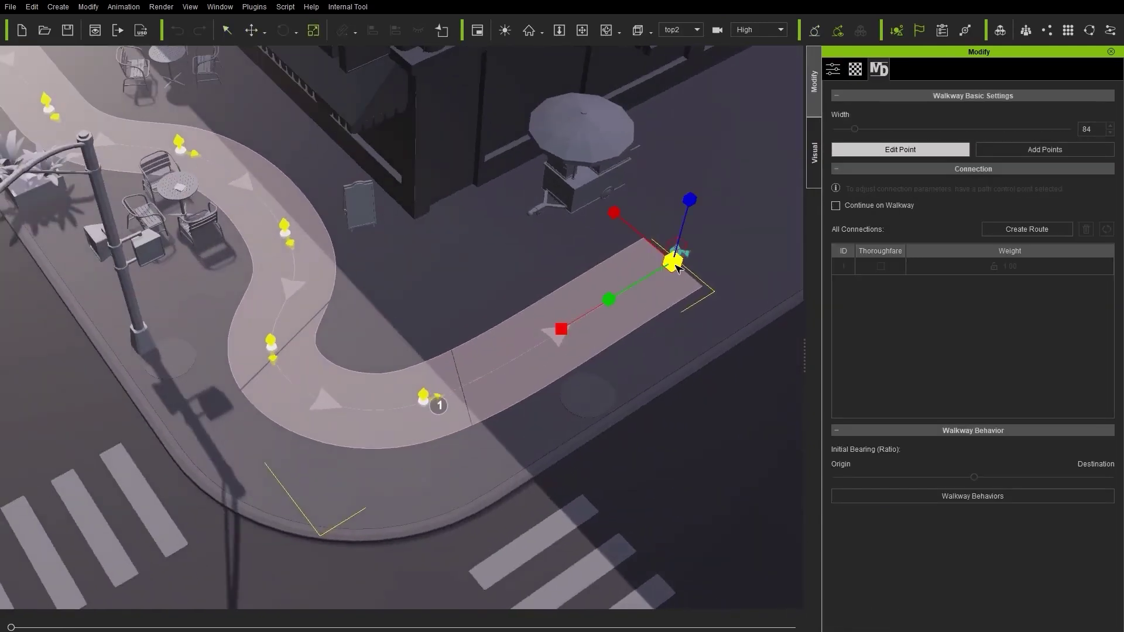
Step: Connect the corner control point of the curved walkway to the corner point of the walkway on the opposite side of the street
click(271, 342)
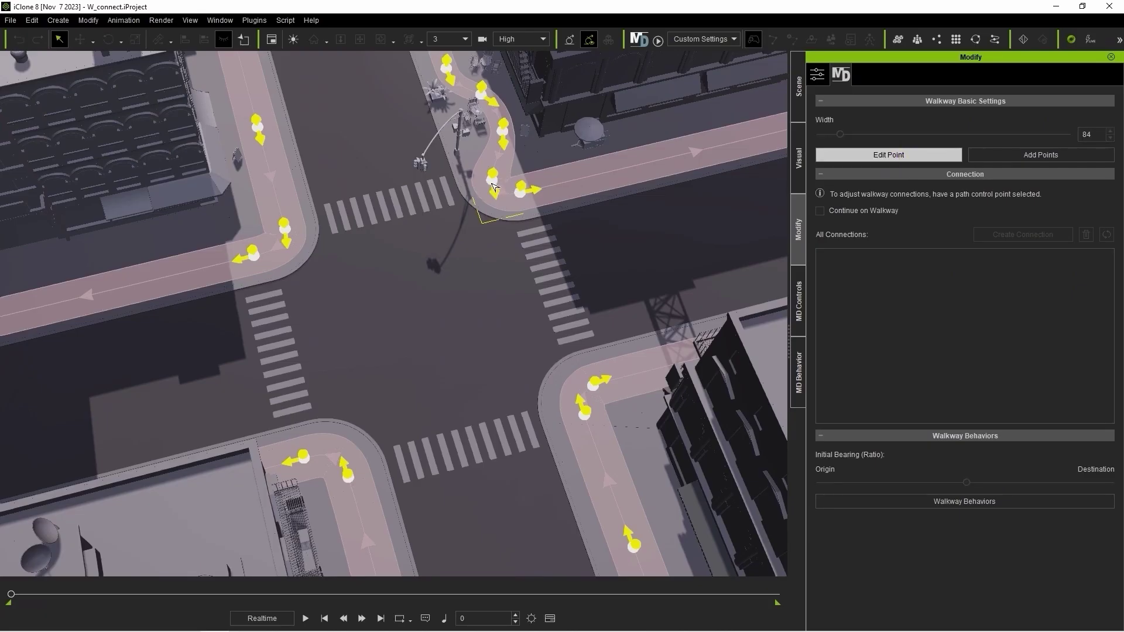
click(492, 186)
click(1022, 234)
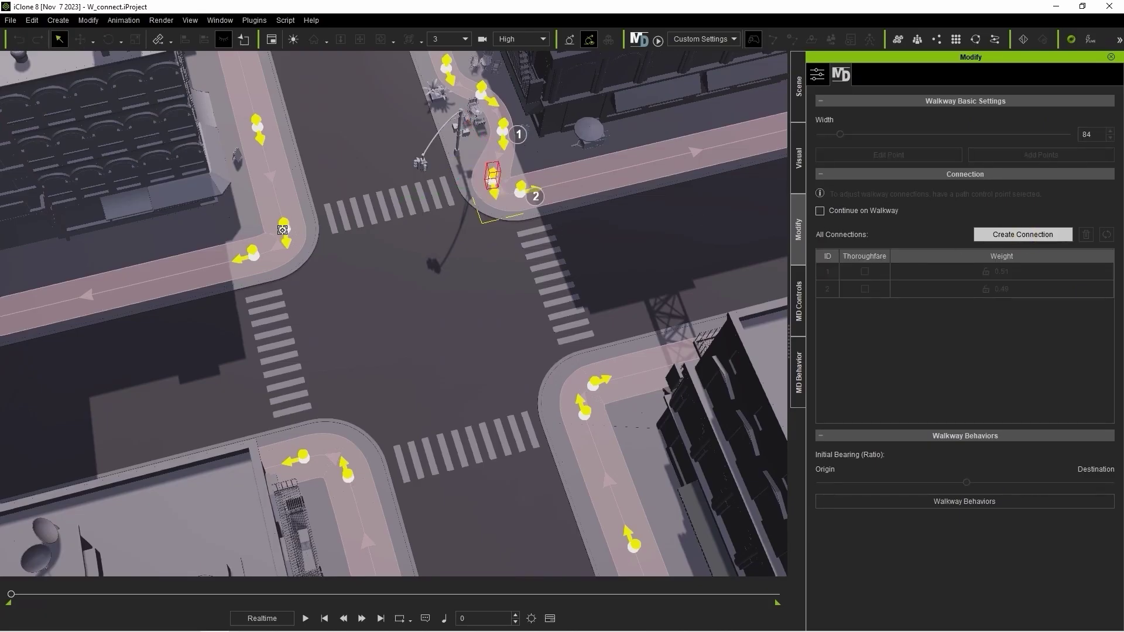
click(284, 229)
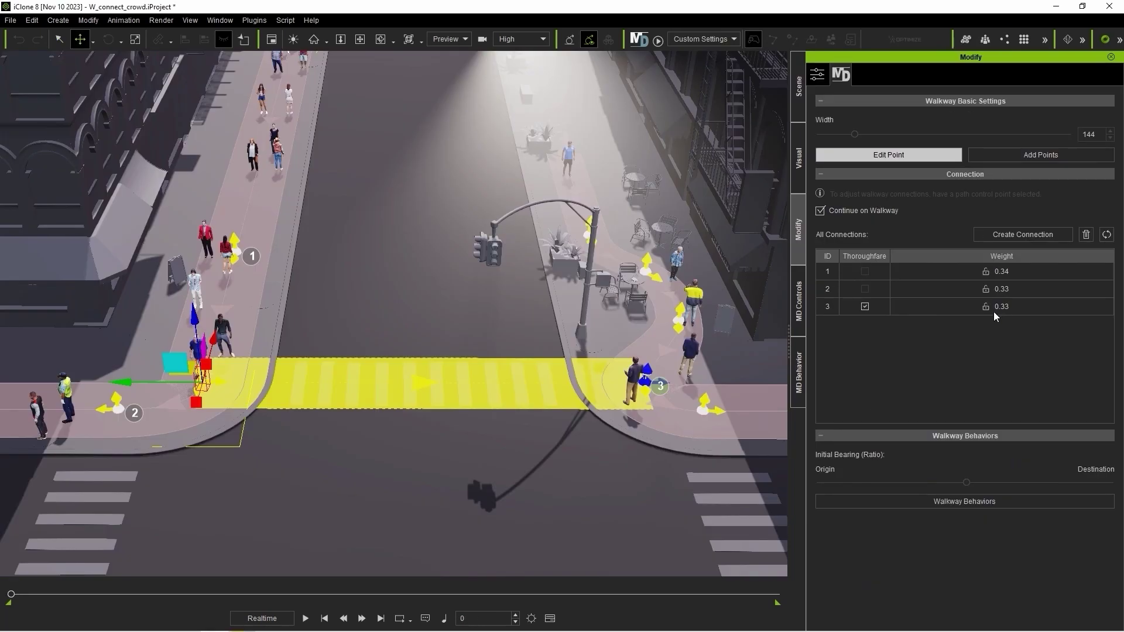
Step: Examine the crosswalk connection's entry in the connections list and the control point at its far end
click(994, 307)
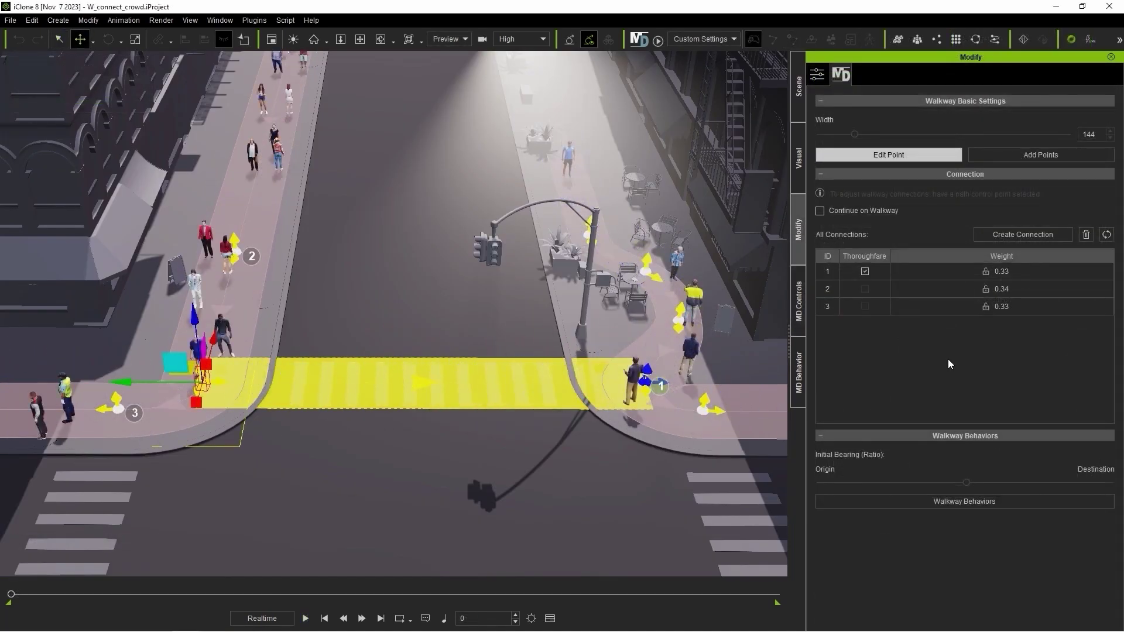
click(888, 271)
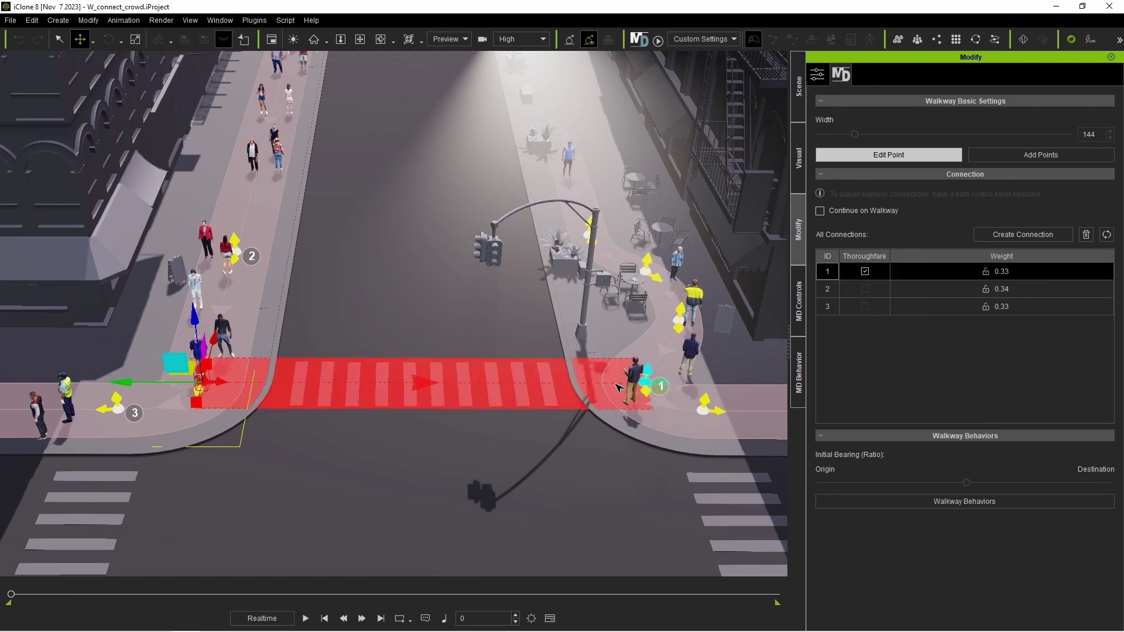
click(854, 155)
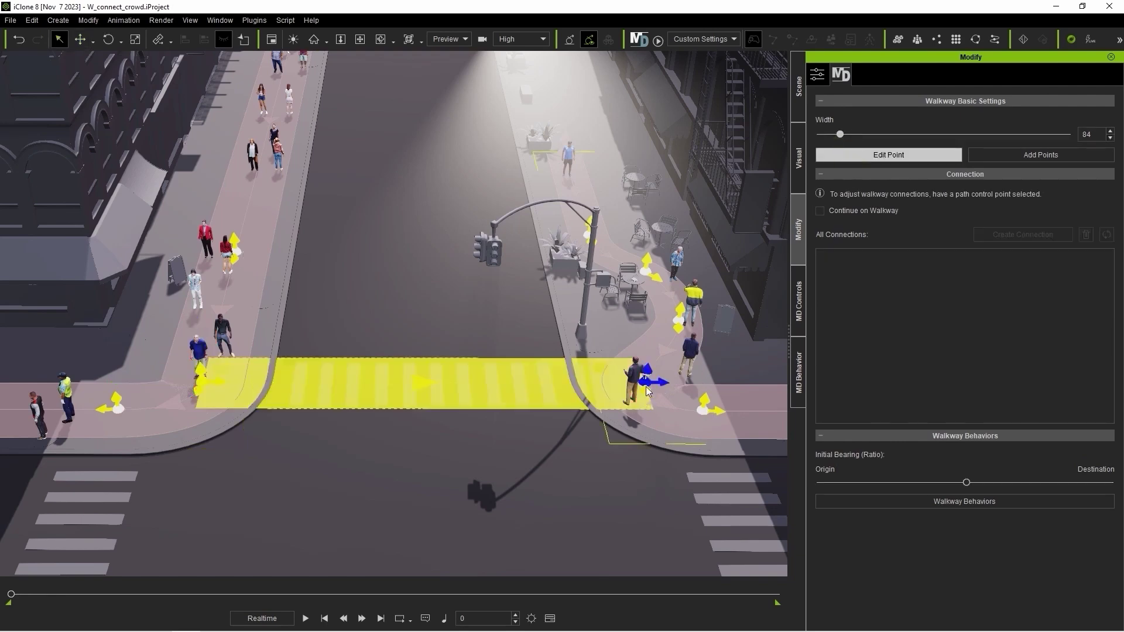
click(851, 156)
click(647, 381)
click(843, 306)
Step: Start a prop distribution and pick the path along the sidewalk curb as its range
click(58, 20)
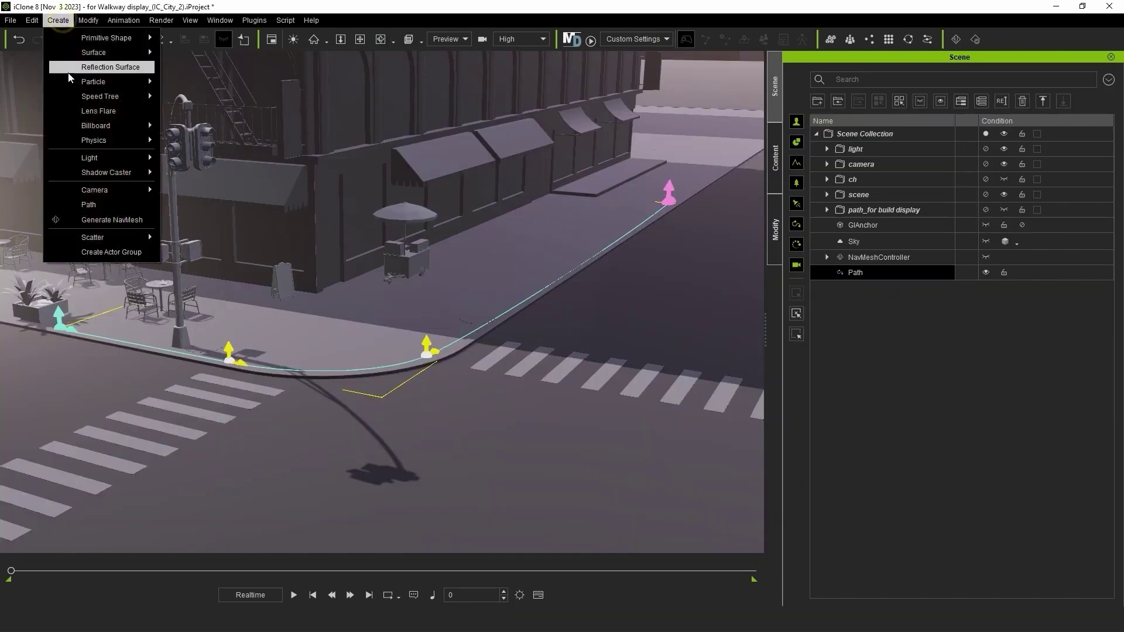
mouse_move(113, 236)
click(226, 251)
click(811, 249)
click(500, 352)
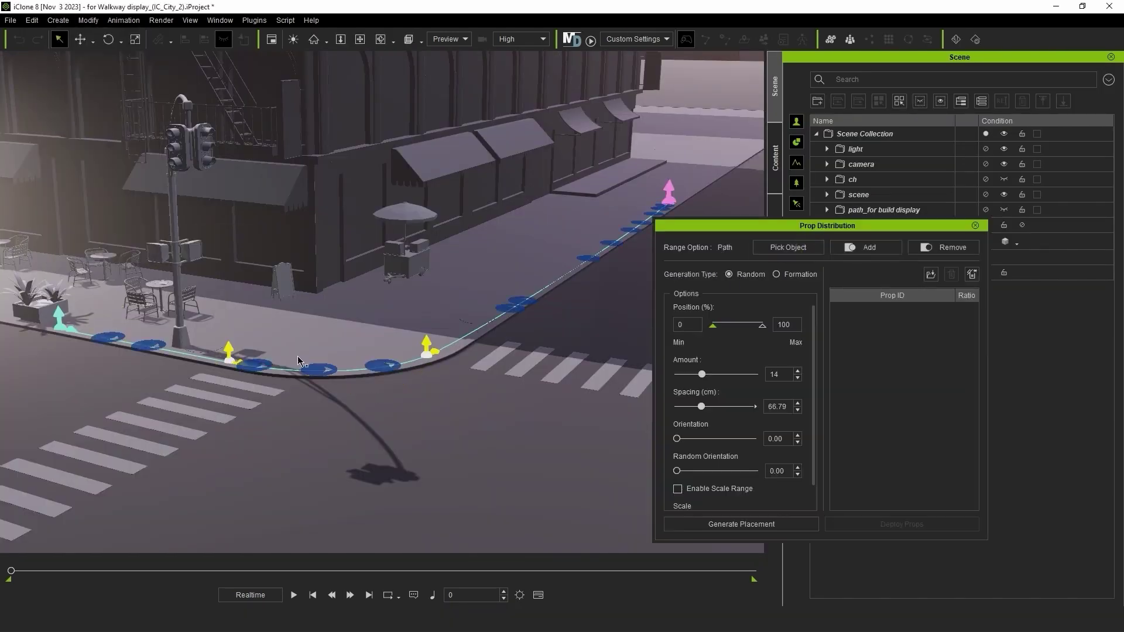
Step: Raise the prop amount, set the generation type to Formation, and add a prop from the content library to the prop list
drag(704, 376, 758, 373)
click(776, 274)
click(775, 157)
drag(964, 203, 876, 318)
scroll(811, 444, down, 5)
click(691, 410)
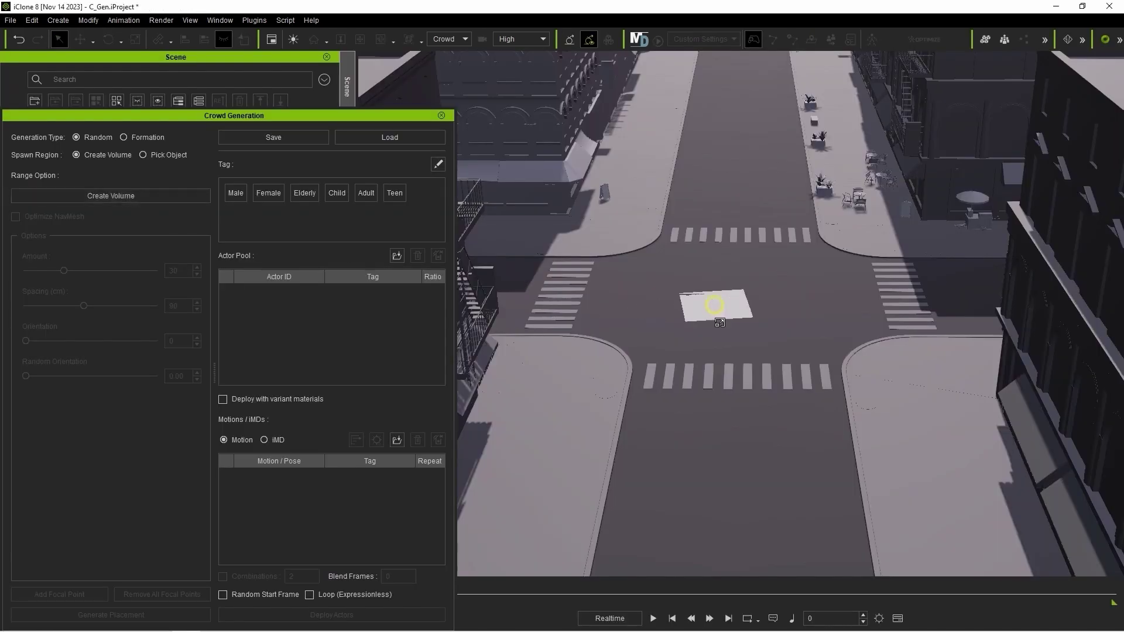
Step: Draw a crowd spawn volume and position it over the sidewalk corner beside the building, to the right of the crosswalk
drag(720, 323, 696, 404)
drag(686, 299, 908, 388)
key(q)
key(w)
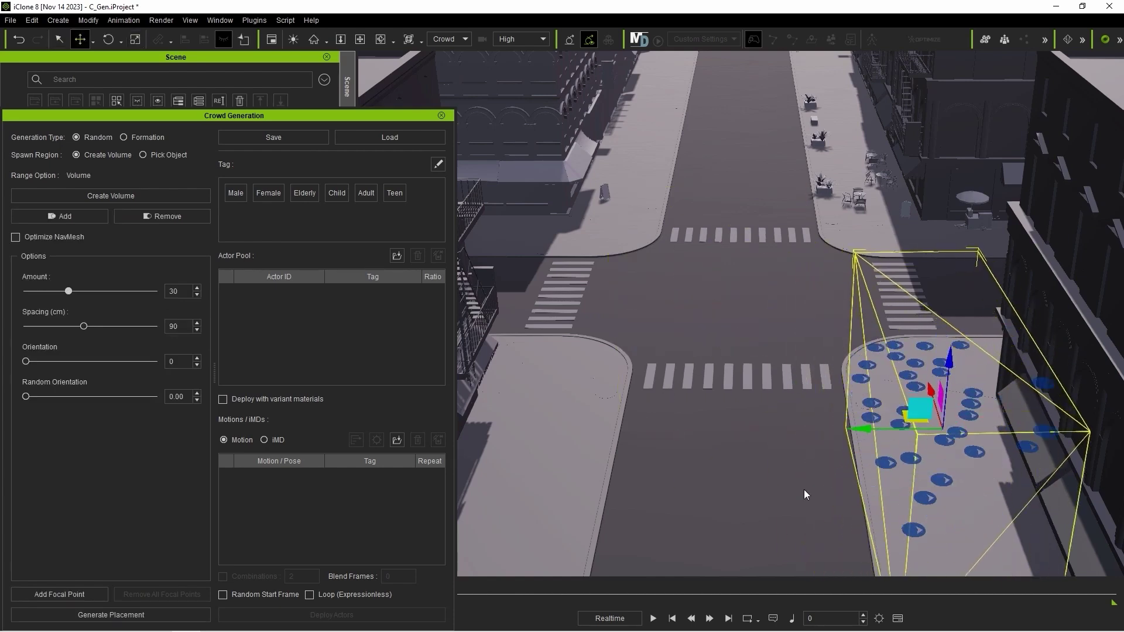
Step: Set the crowd's spawn region to Pick Object and pick the sidewalk corner on the opposite side of the crosswalk
click(143, 155)
click(111, 196)
click(565, 417)
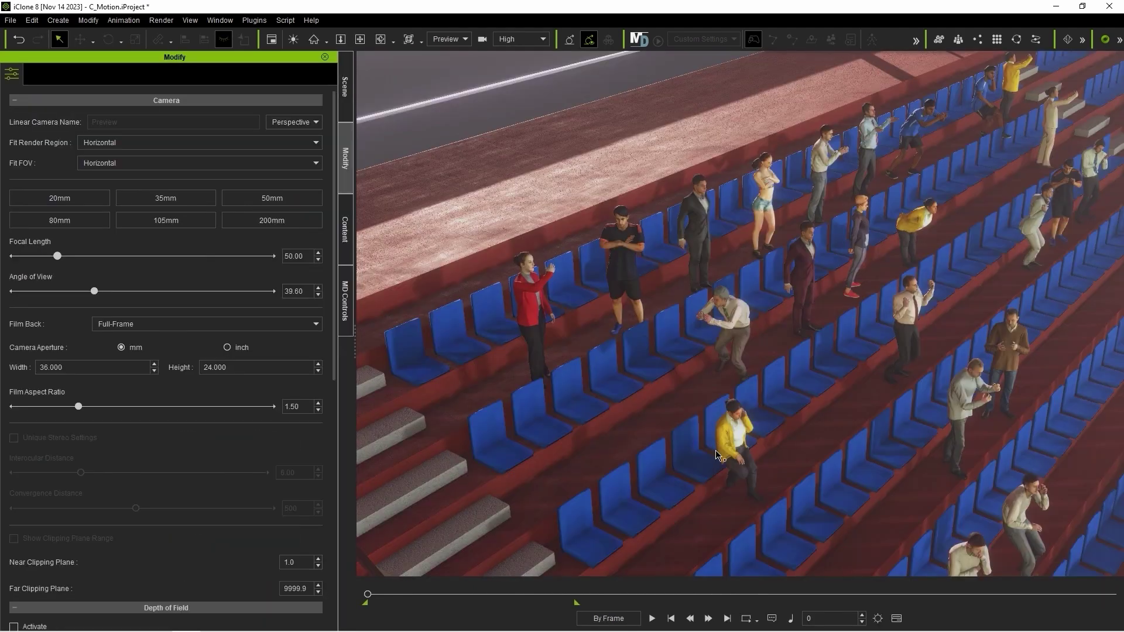
Step: Move the seated spectator in the yellow jacket one seat over, and rotate the grey-haired spectator in the row behind
click(743, 458)
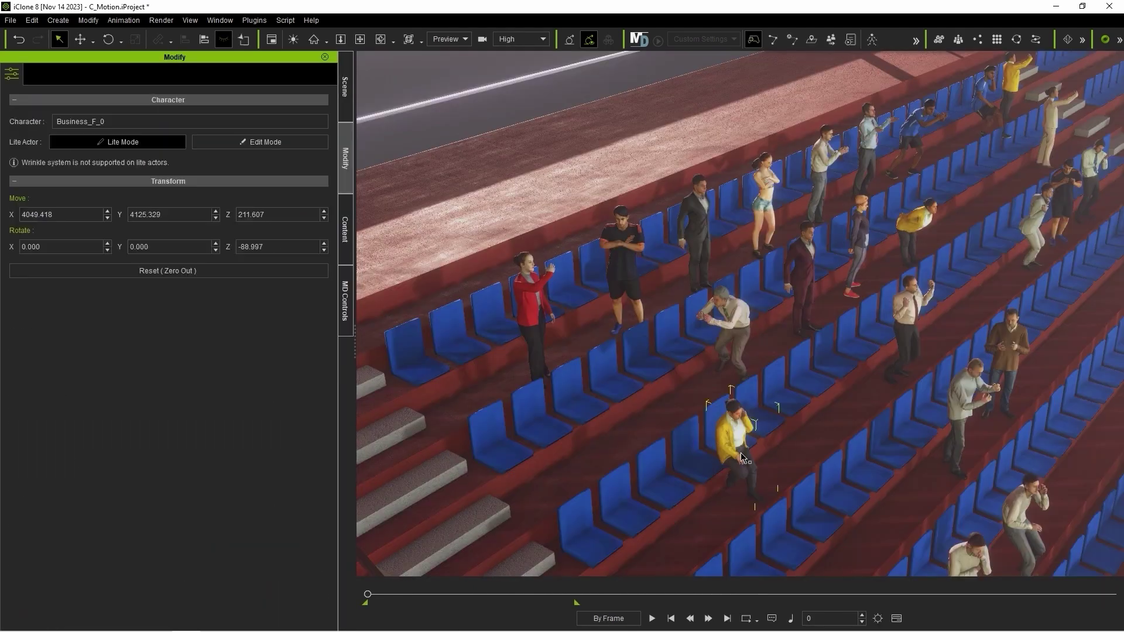
click(737, 485)
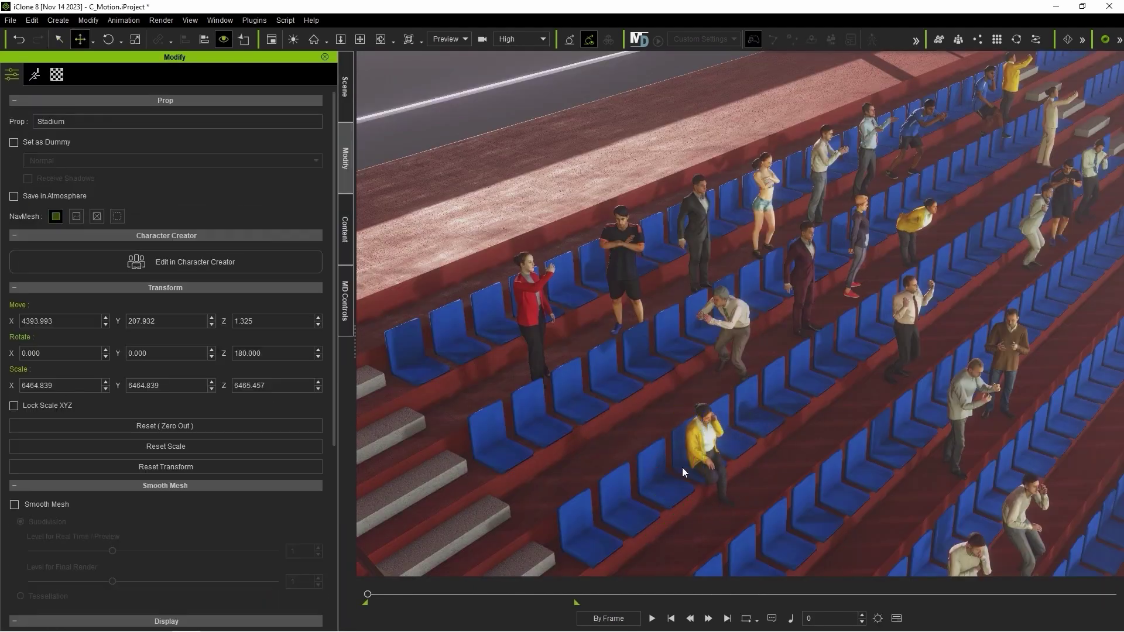
click(728, 335)
key(e)
drag(746, 416, 780, 406)
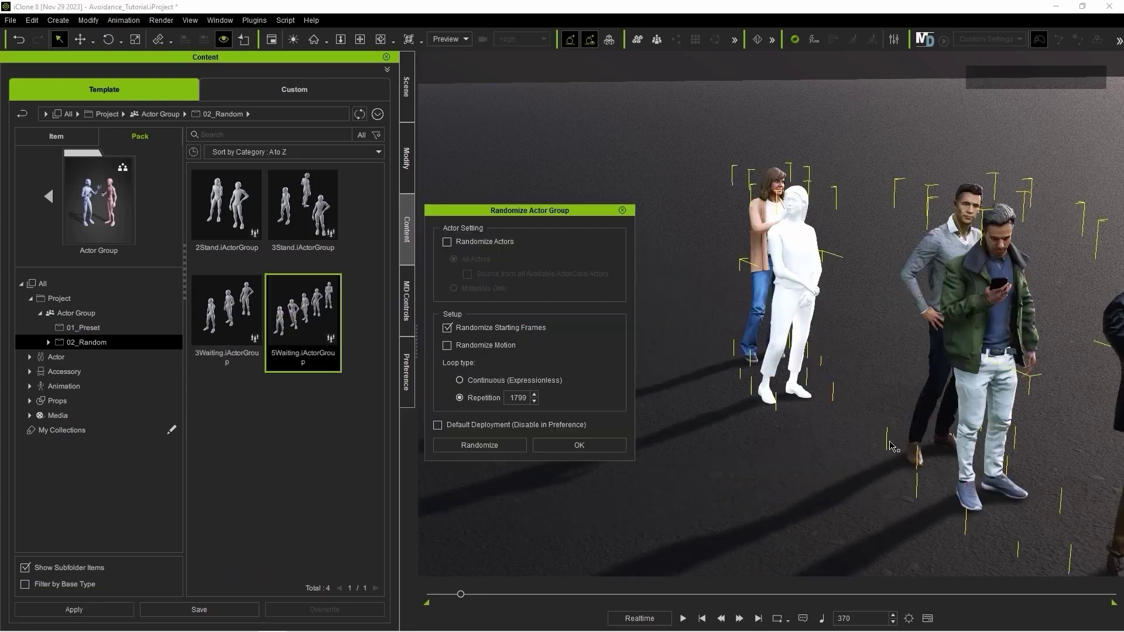
Step: Add the 3Stand actor group to the scene, and randomize the 5Stand group using a different preset
drag(303, 221, 648, 448)
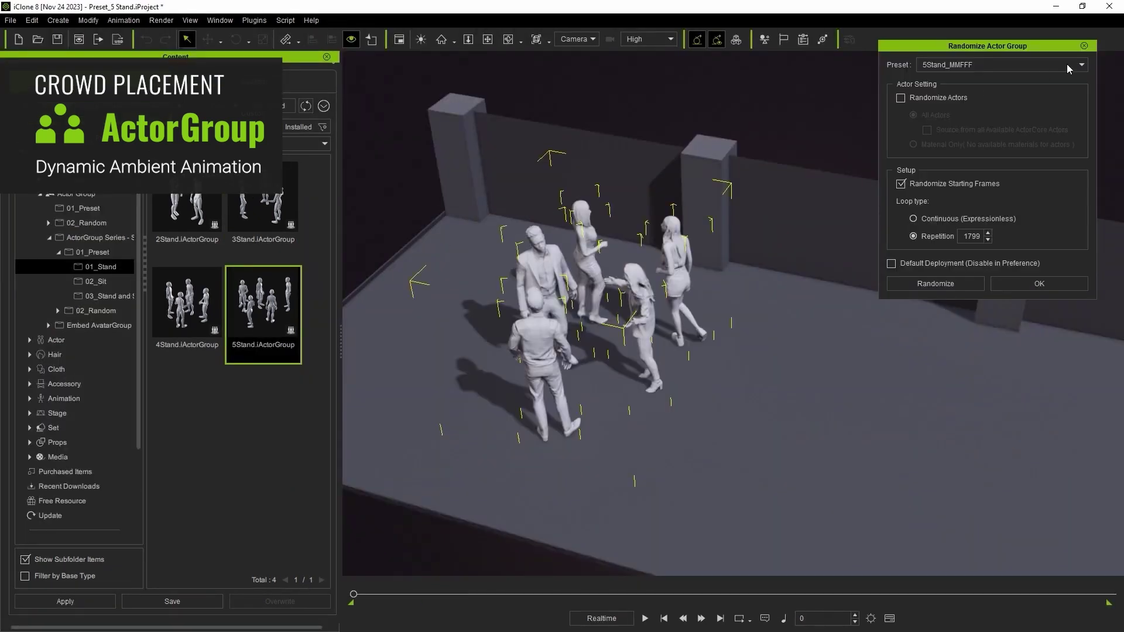
click(1082, 65)
click(966, 96)
click(935, 284)
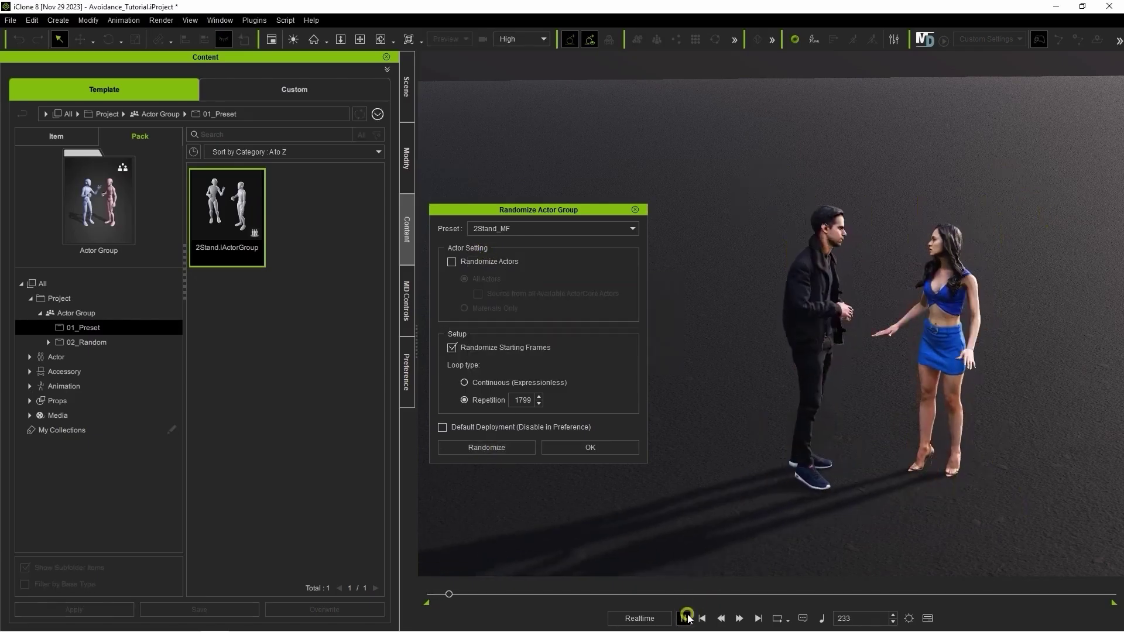
click(515, 228)
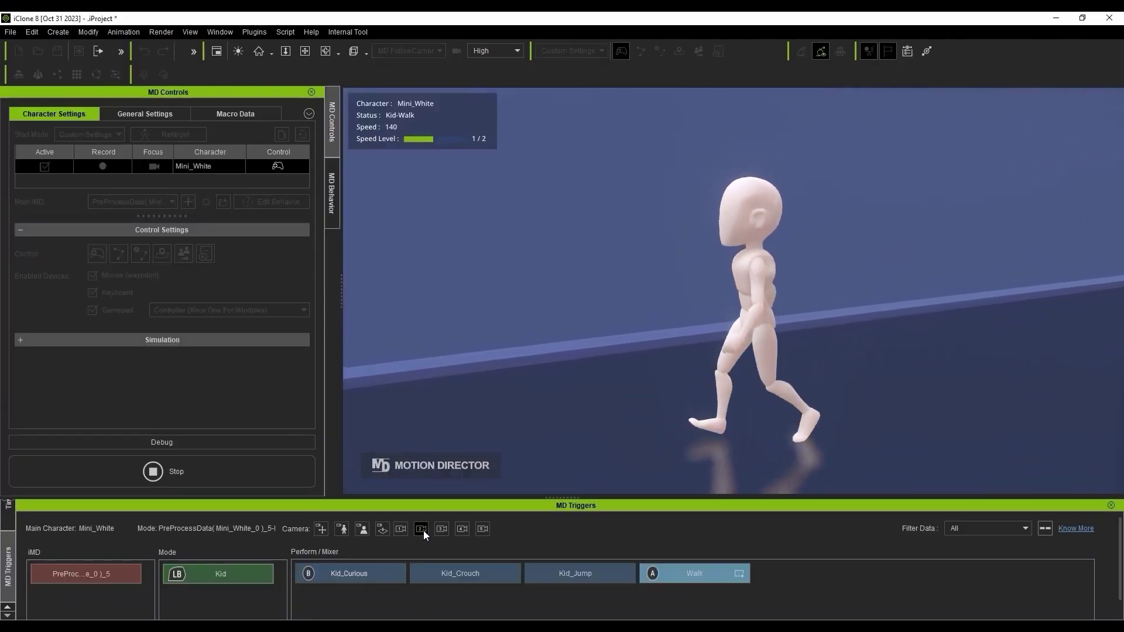
click(446, 577)
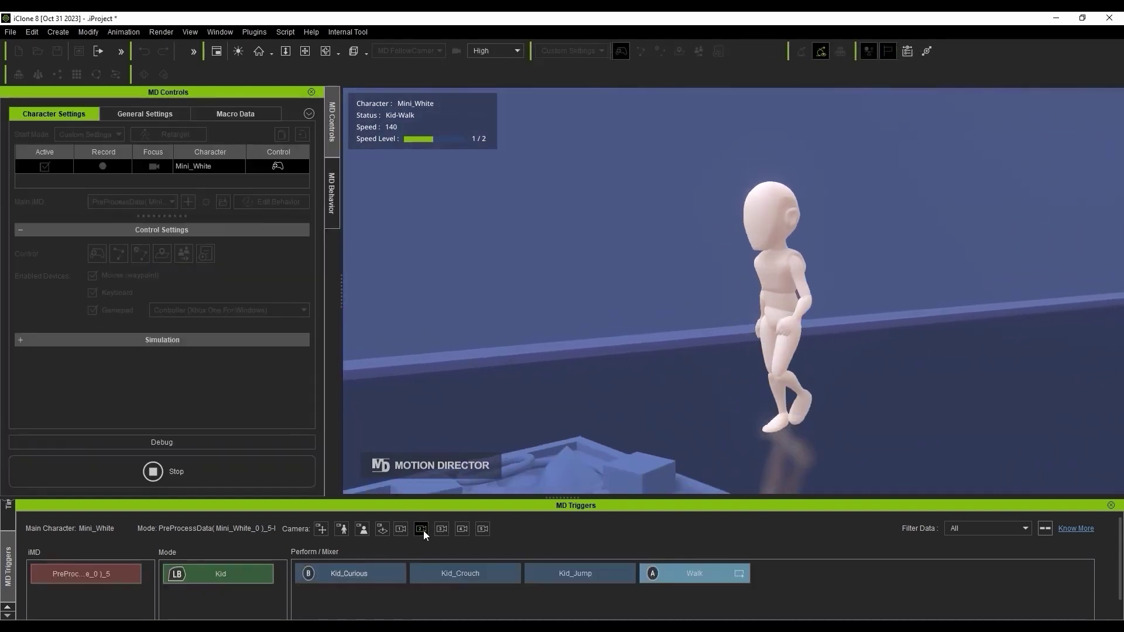
click(447, 577)
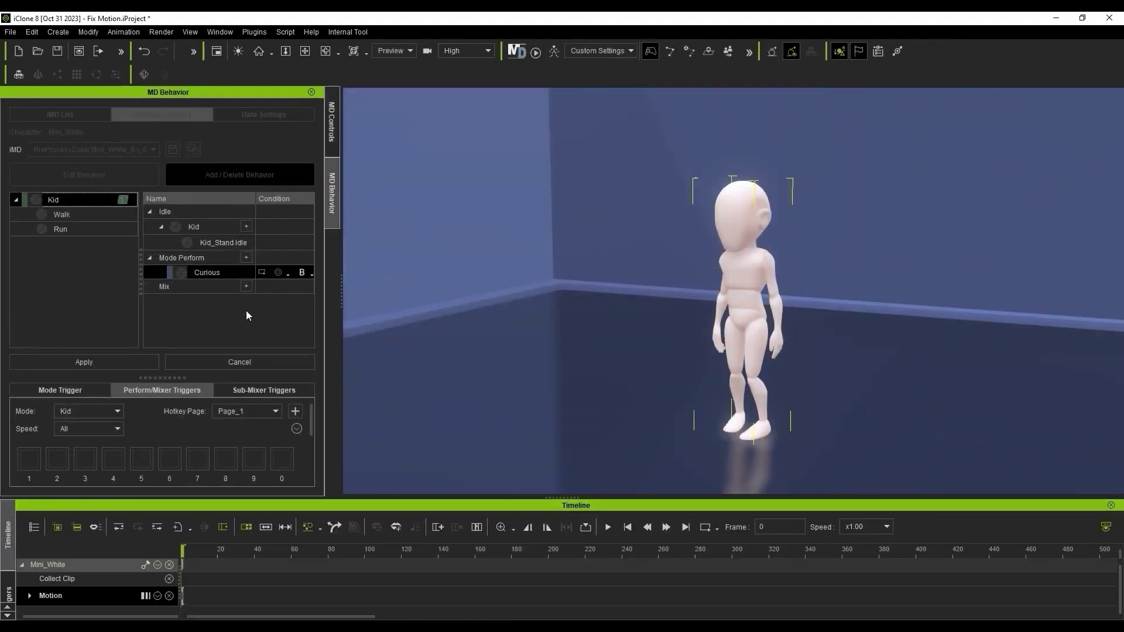
Step: Load the Kid_Stand Idle motion and the Curious perform motion into the timeline for editing
right_click(226, 233)
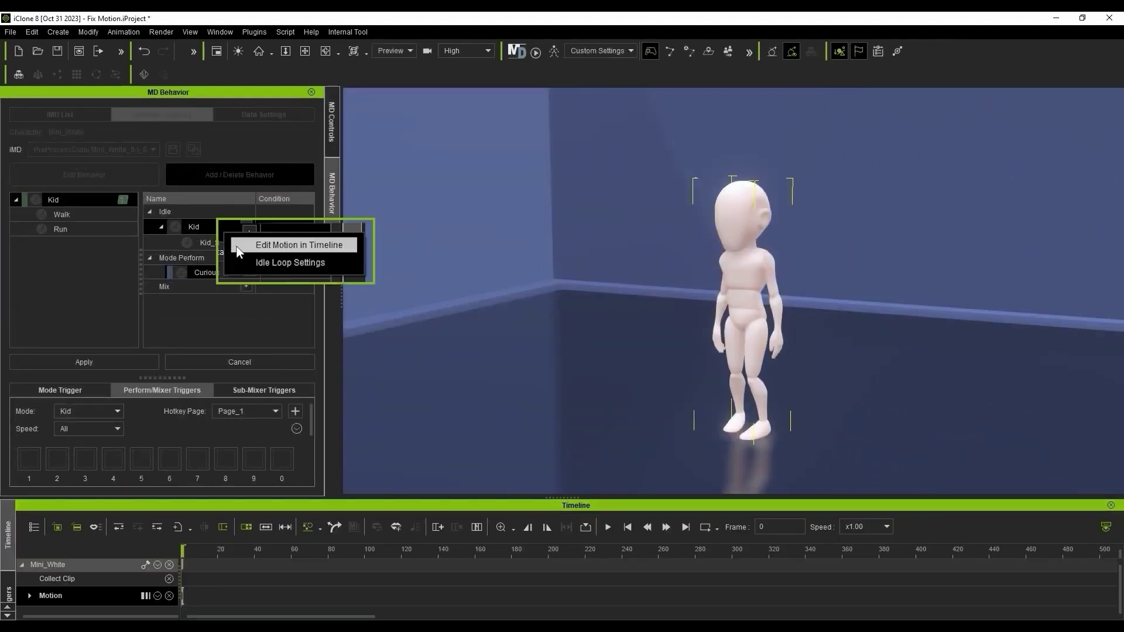
right_click(234, 243)
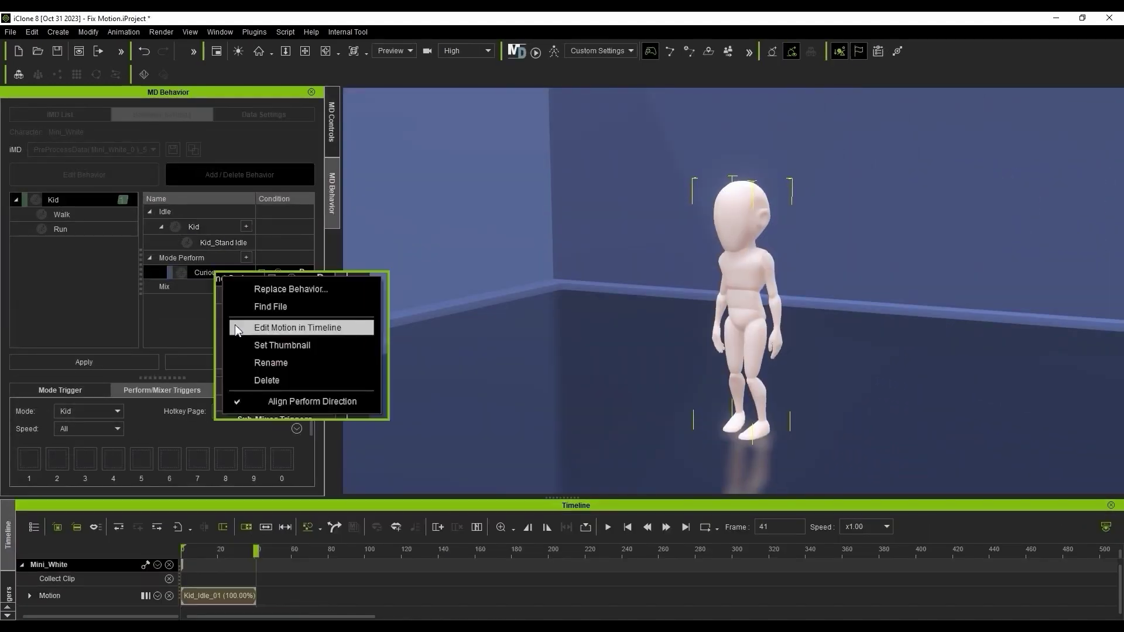
click(234, 324)
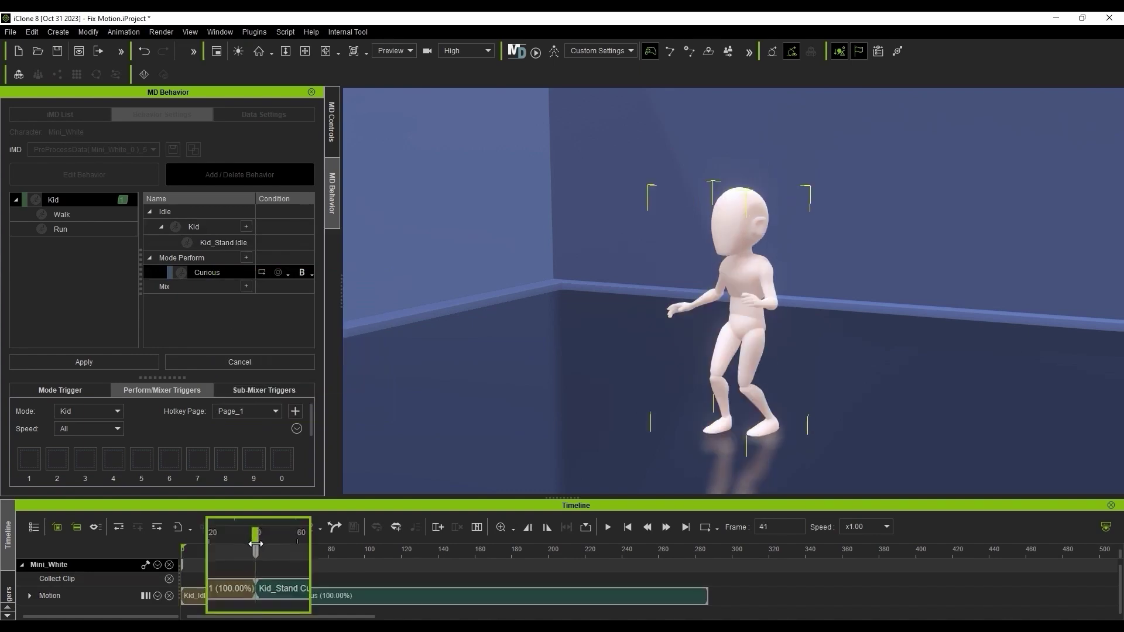
Step: Blend the Kid_Stand Curious clip with the adjoining idle clips, and overwrite the selected Curious behavior motion with the collected clip range
drag(256, 544, 282, 603)
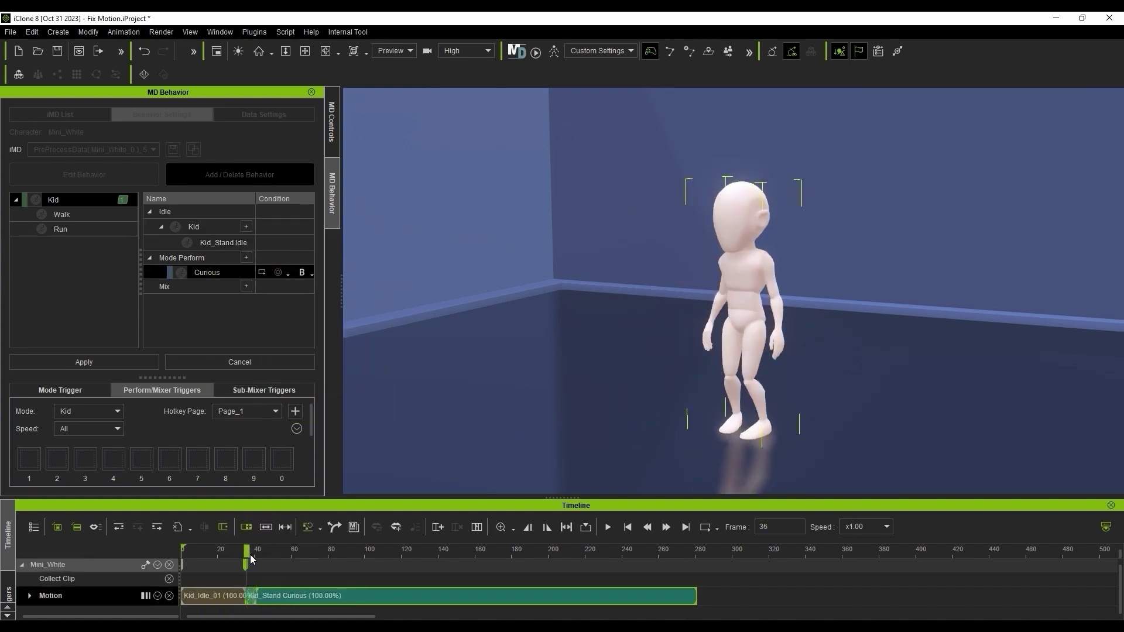
click(818, 588)
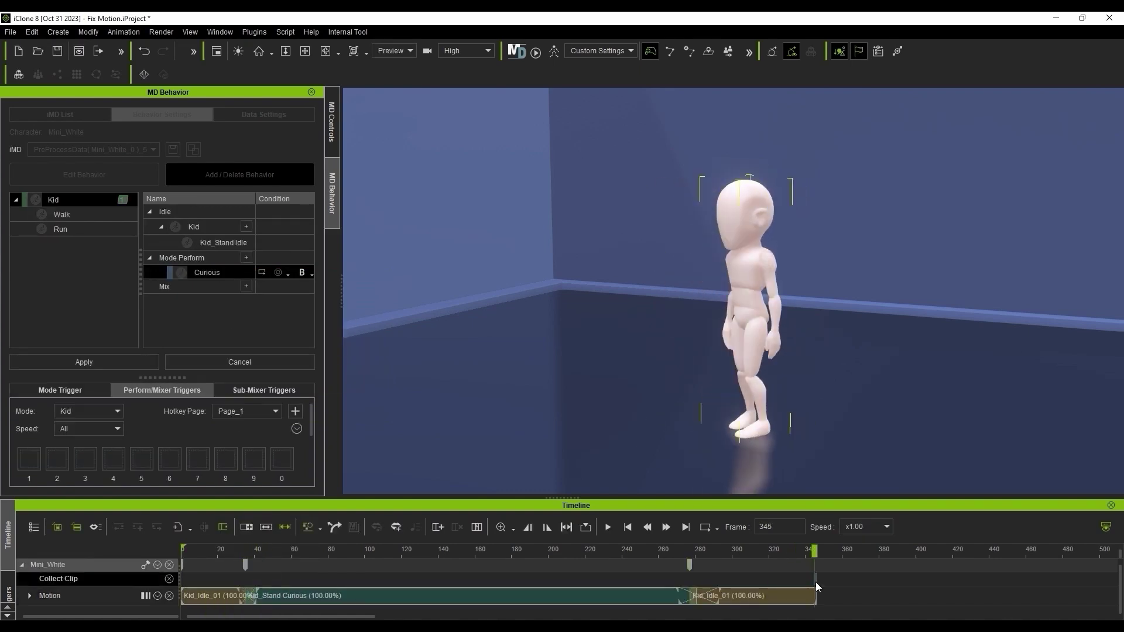
right_click(185, 584)
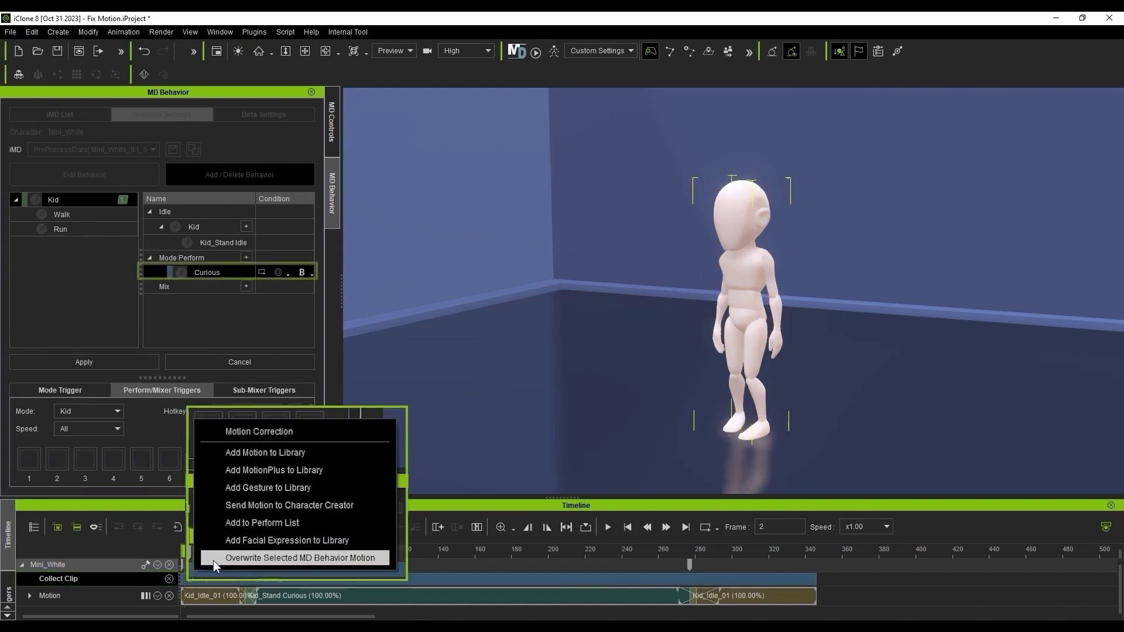
click(213, 557)
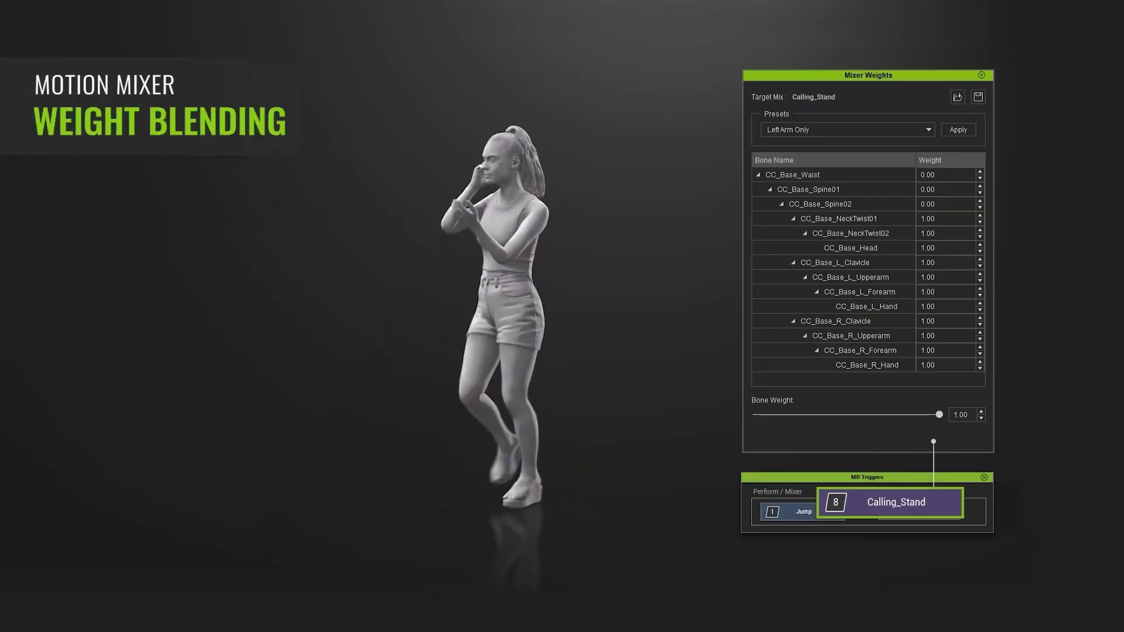
Step: Lower the Calling_Stand mixer weight of the CC_Base_Waist, CC_Base_Spine01 and CC_Base_Spine02 bones to the minimum
click(844, 173)
shift+click(848, 203)
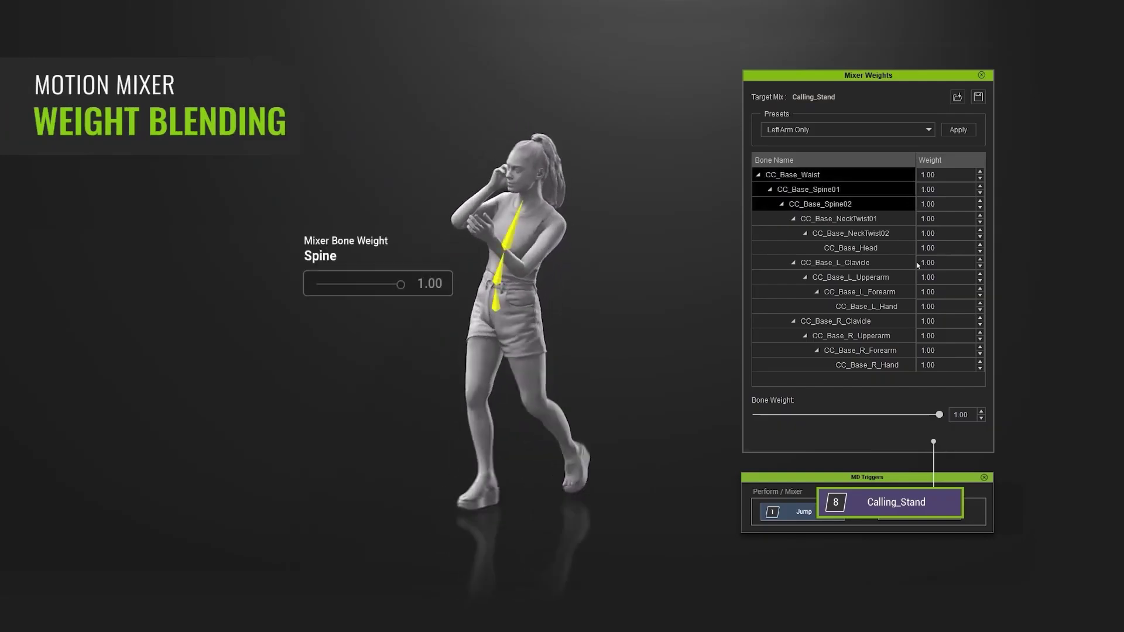
drag(939, 415, 755, 415)
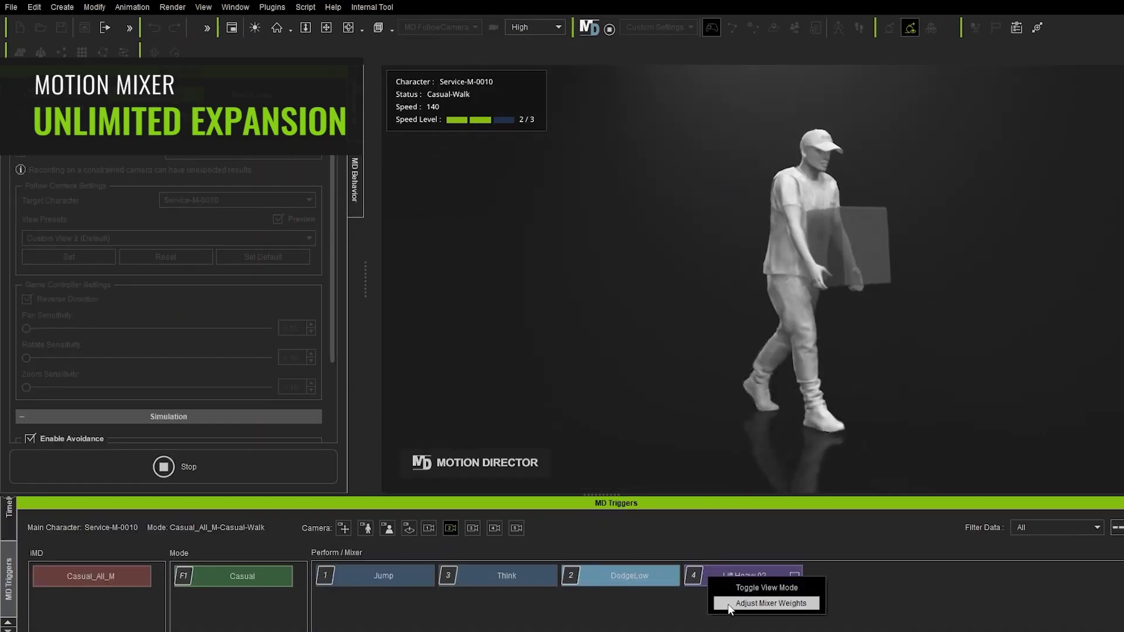
Step: Open the mixer weight adjustment for the Lift Heavy 02 motion
click(728, 604)
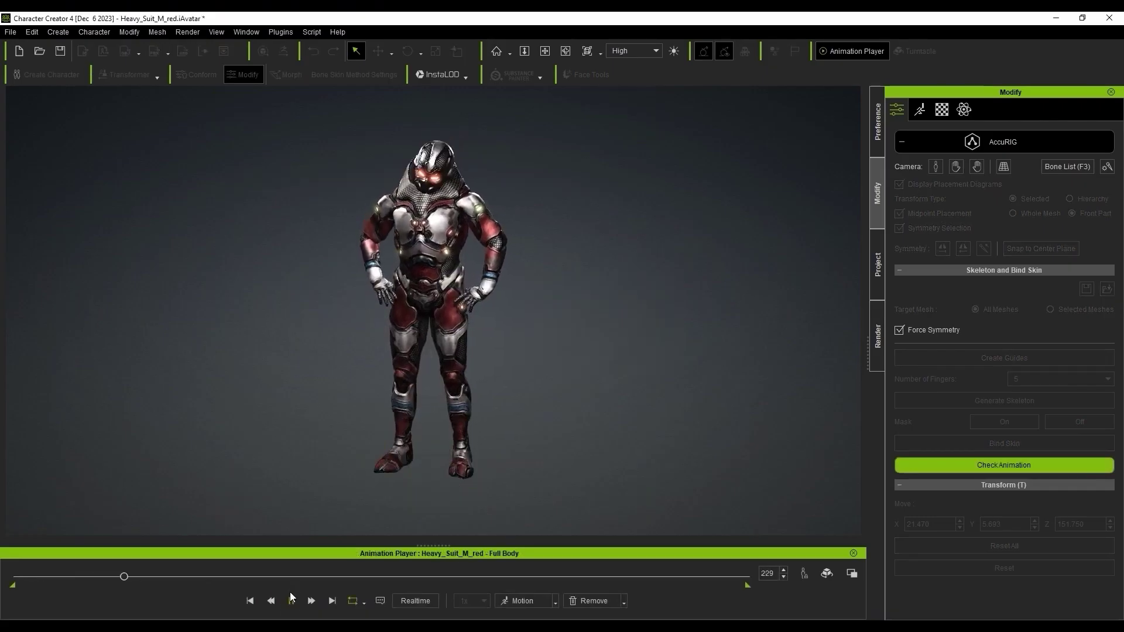
Step: Add the custom Sci-fi actor group to the mothership scene, on the floor in front of the machinery
click(725, 233)
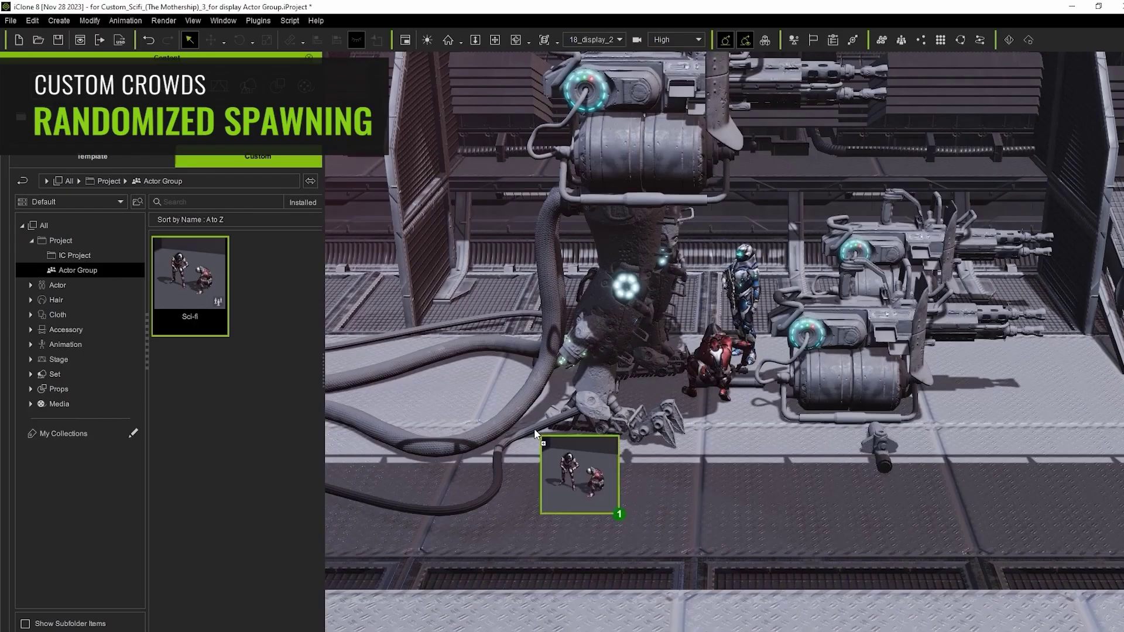
drag(579, 477, 499, 454)
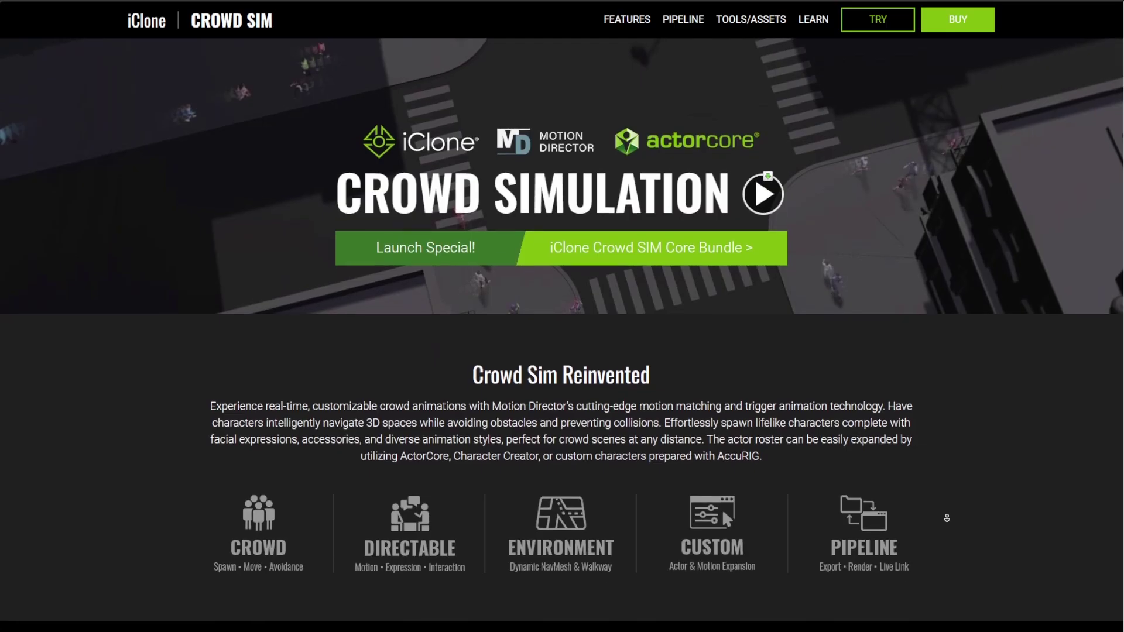
Step: Examine the Crowd Simulation, Character Creator and AccuRIG product web pages, including the AccuRIG bone placement and skin weighting sections
scroll(946, 518, down, 2)
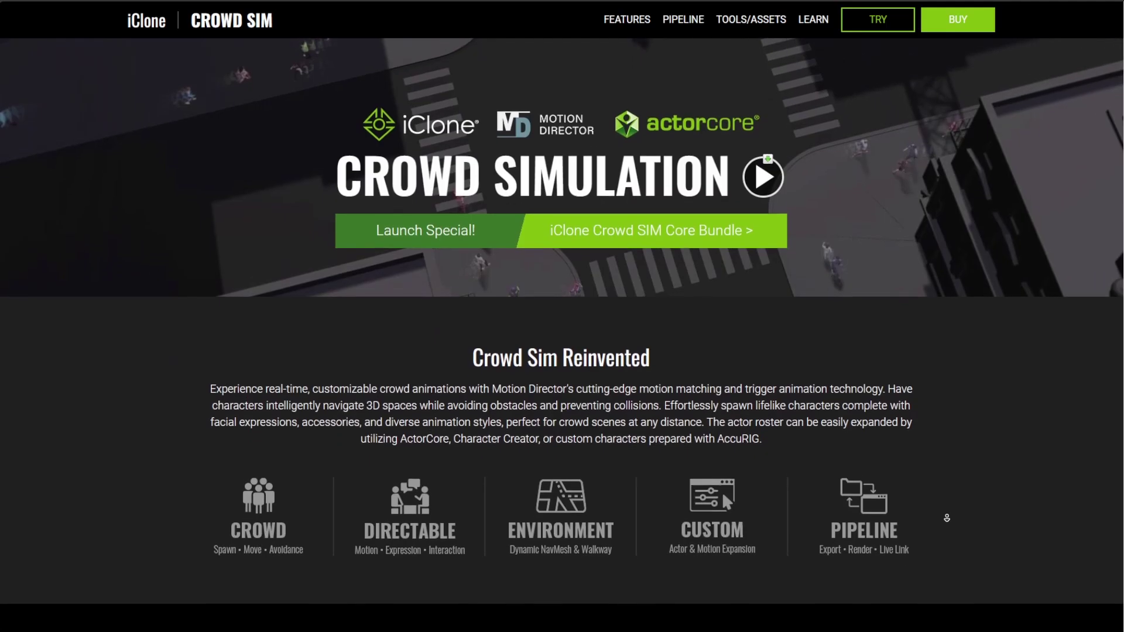
scroll(947, 518, down, 2)
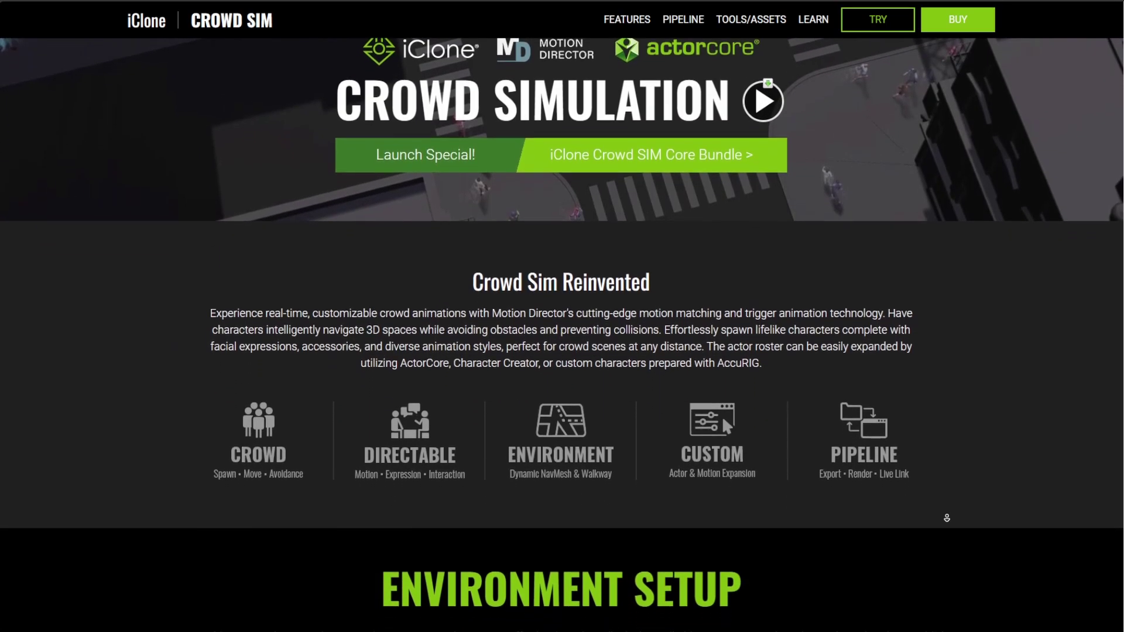
scroll(947, 518, down, 2)
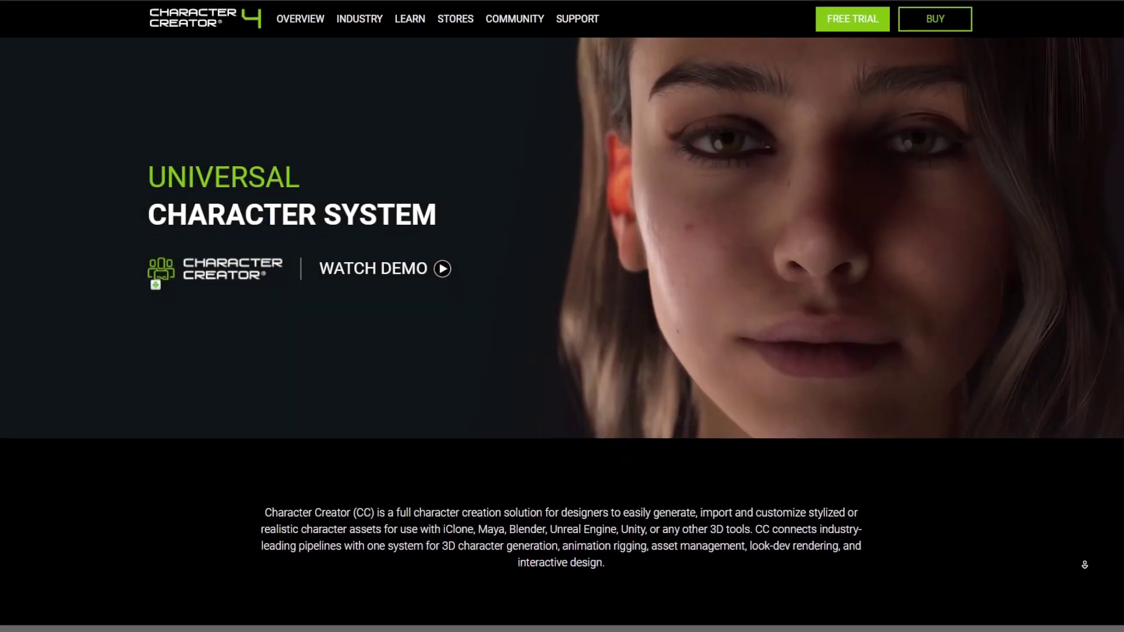
scroll(1084, 566, down, 3)
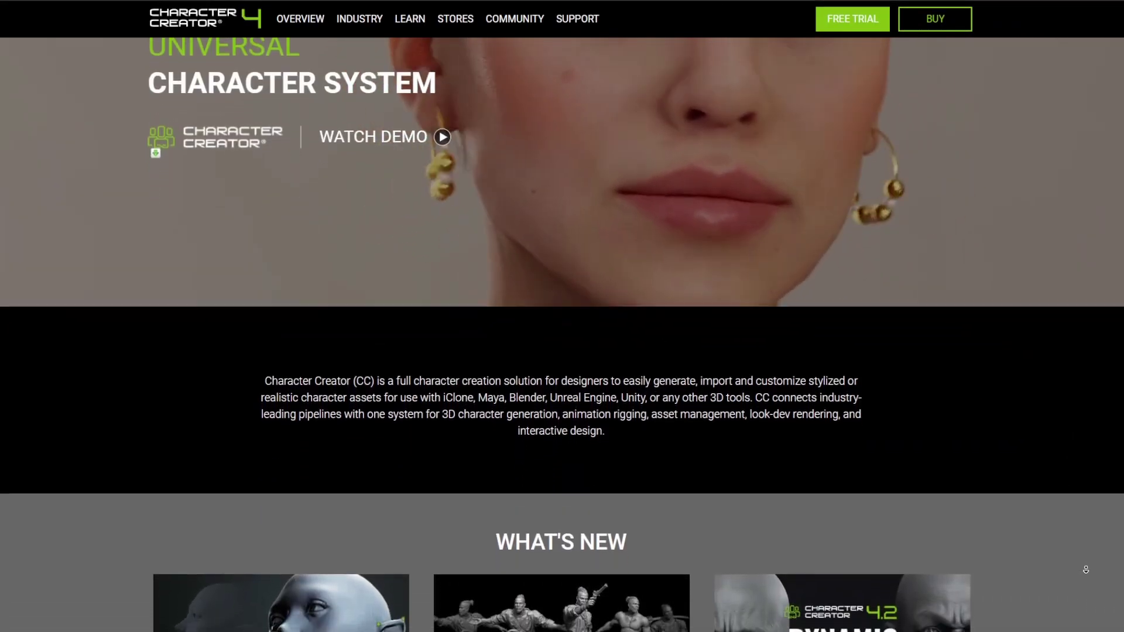
scroll(1086, 572, down, 4)
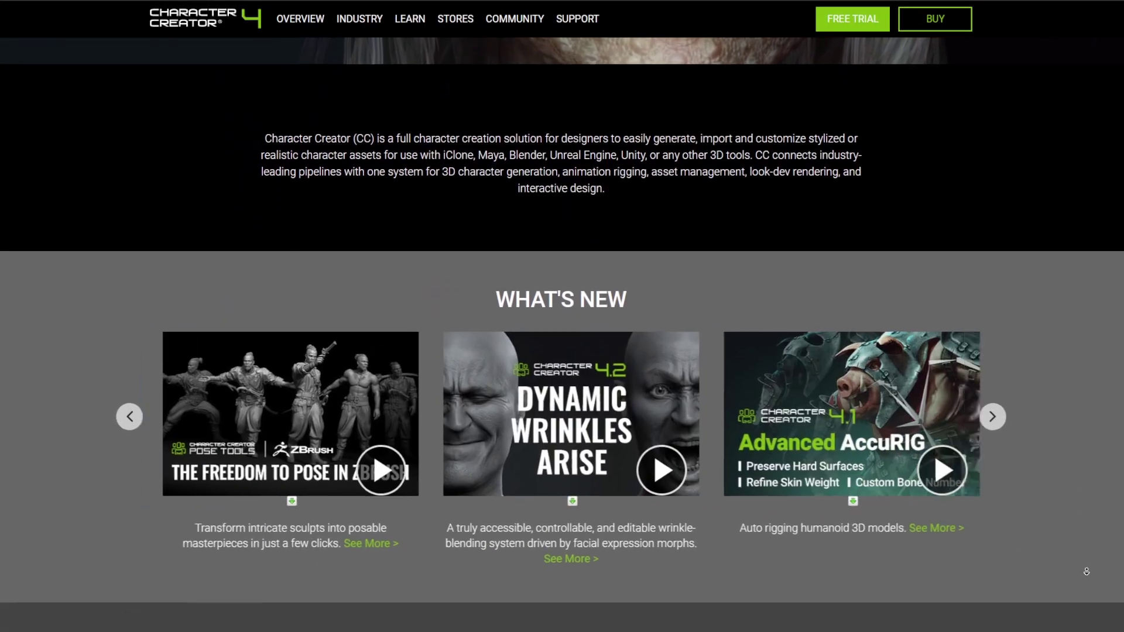
scroll(1086, 571, down, 1)
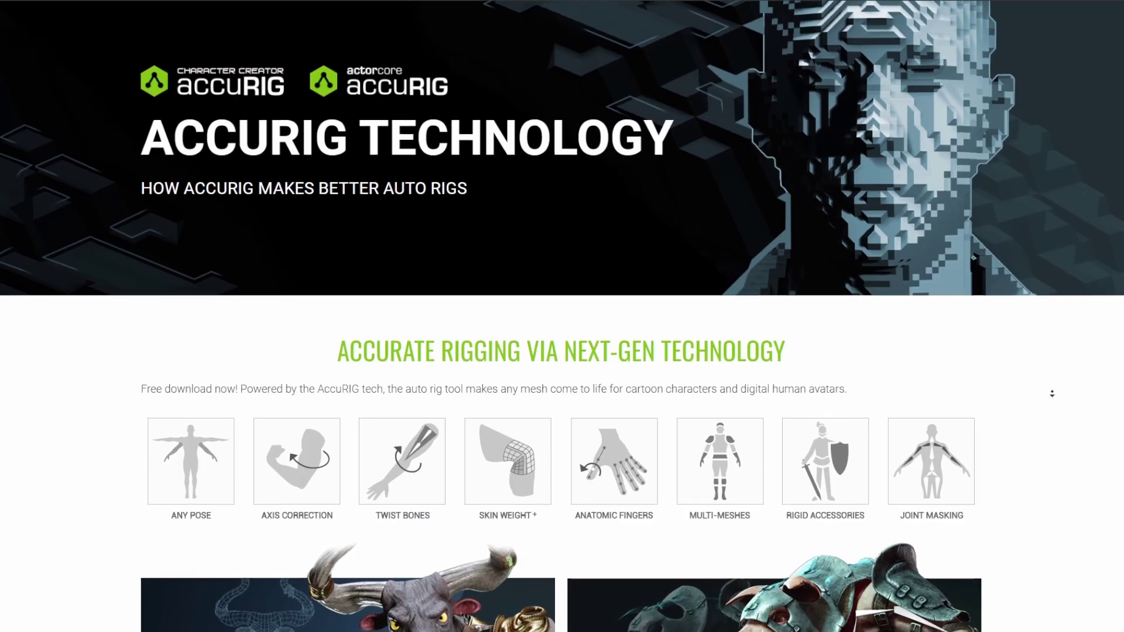
scroll(1052, 393, down, 2)
scroll(1052, 393, down, 3)
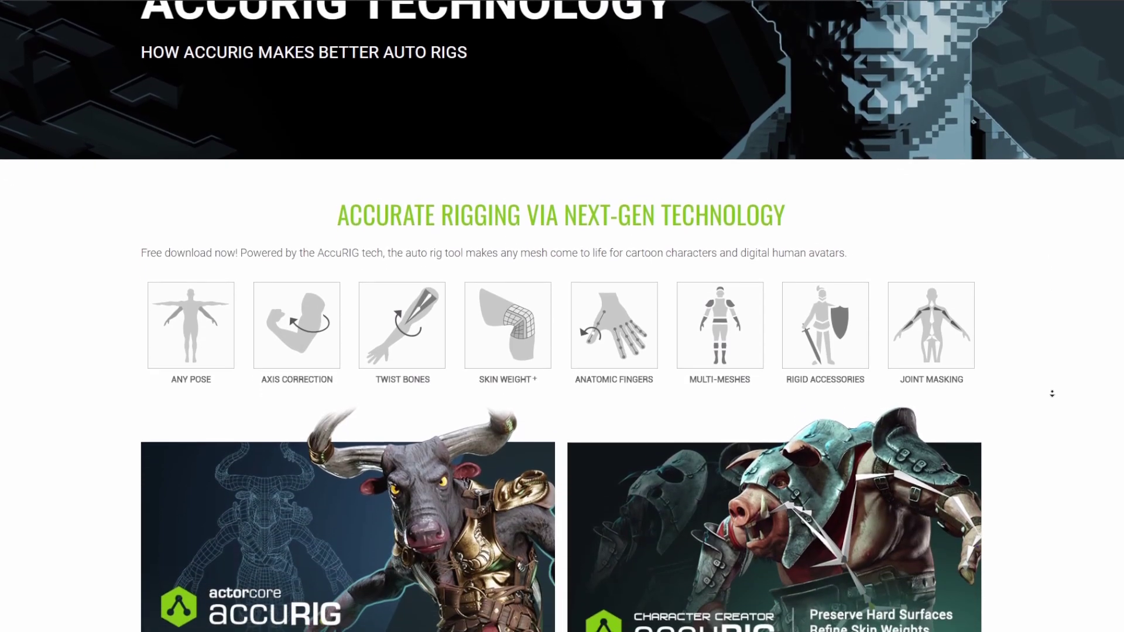
scroll(1052, 393, down, 1)
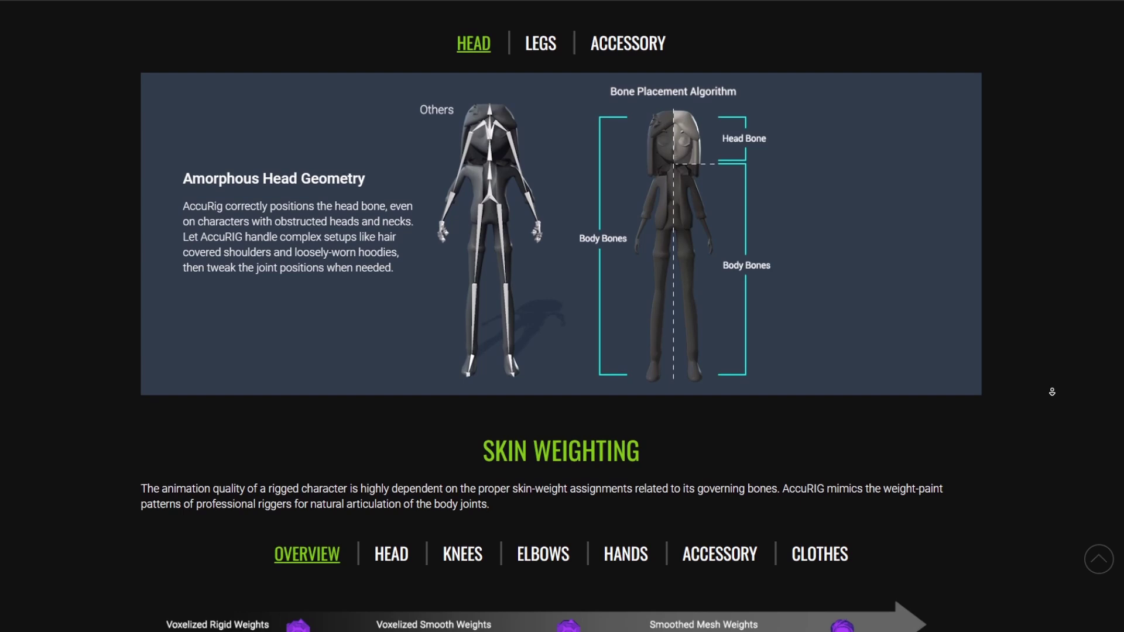
scroll(1052, 391, down, 2)
scroll(1052, 392, down, 2)
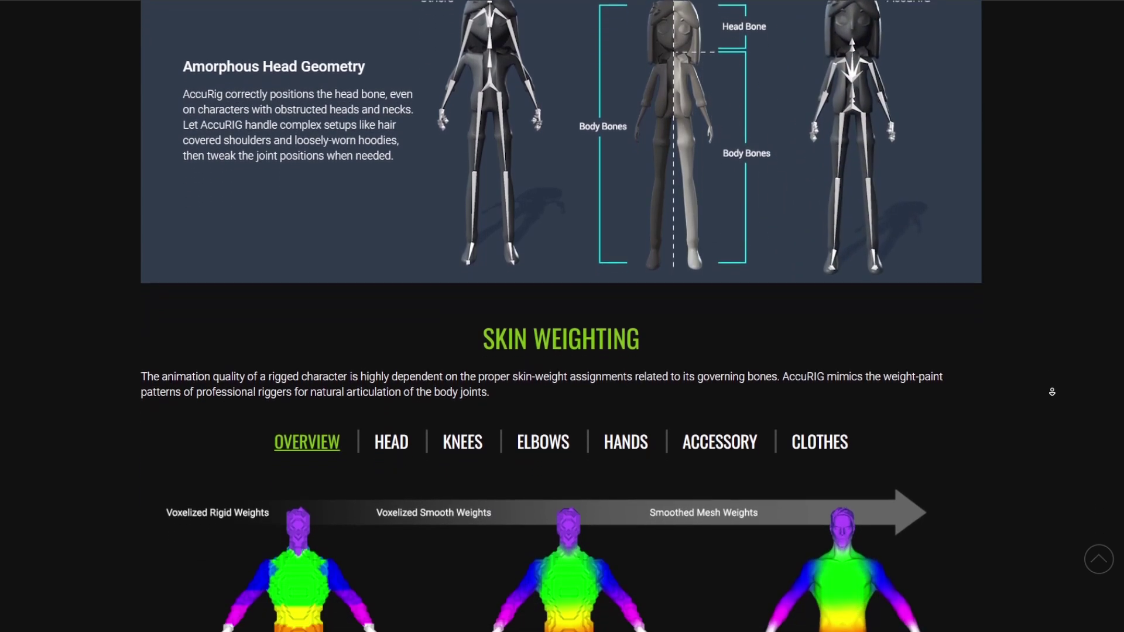
scroll(1051, 391, down, 2)
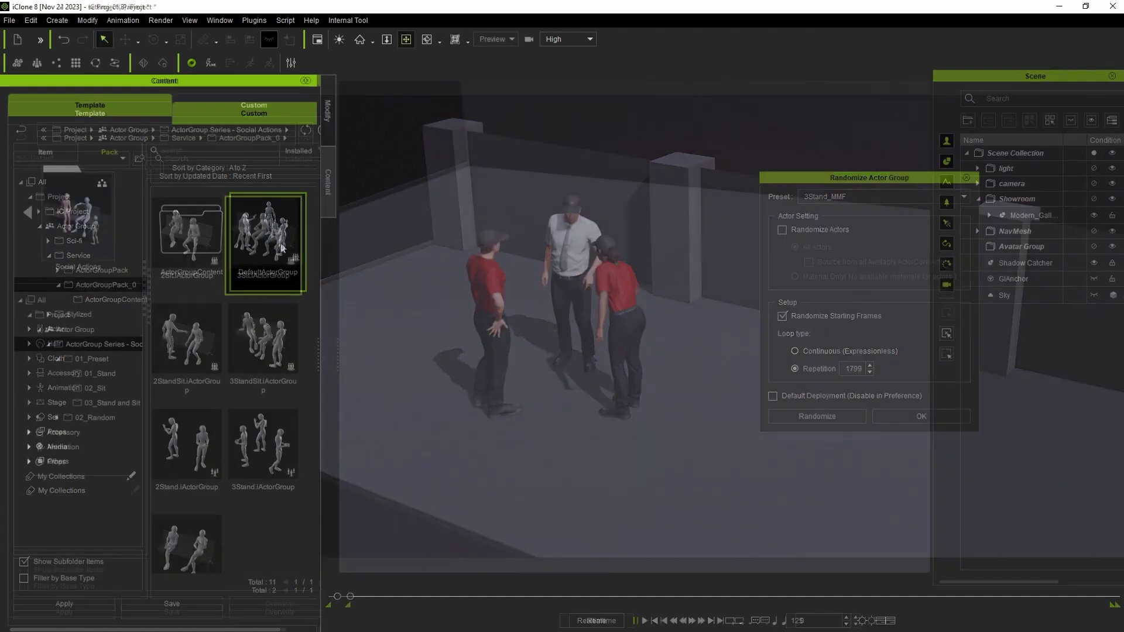
Step: Add the 3Sit actor group to the scene, and open the modification settings for its three seated actors
drag(264, 245, 589, 370)
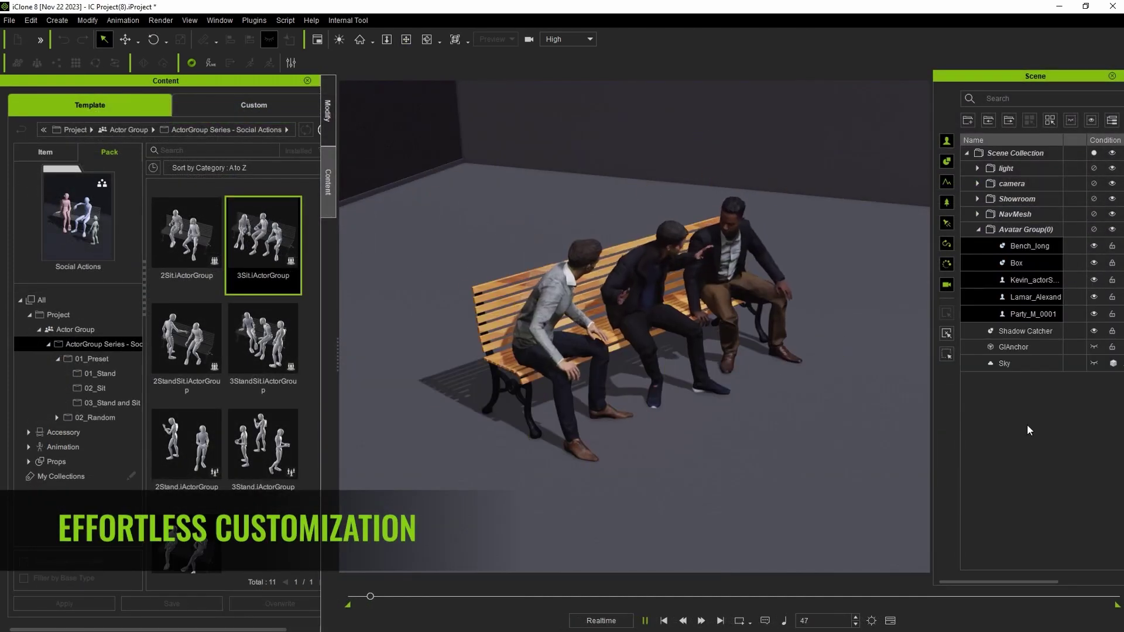
drag(1037, 281, 1037, 302)
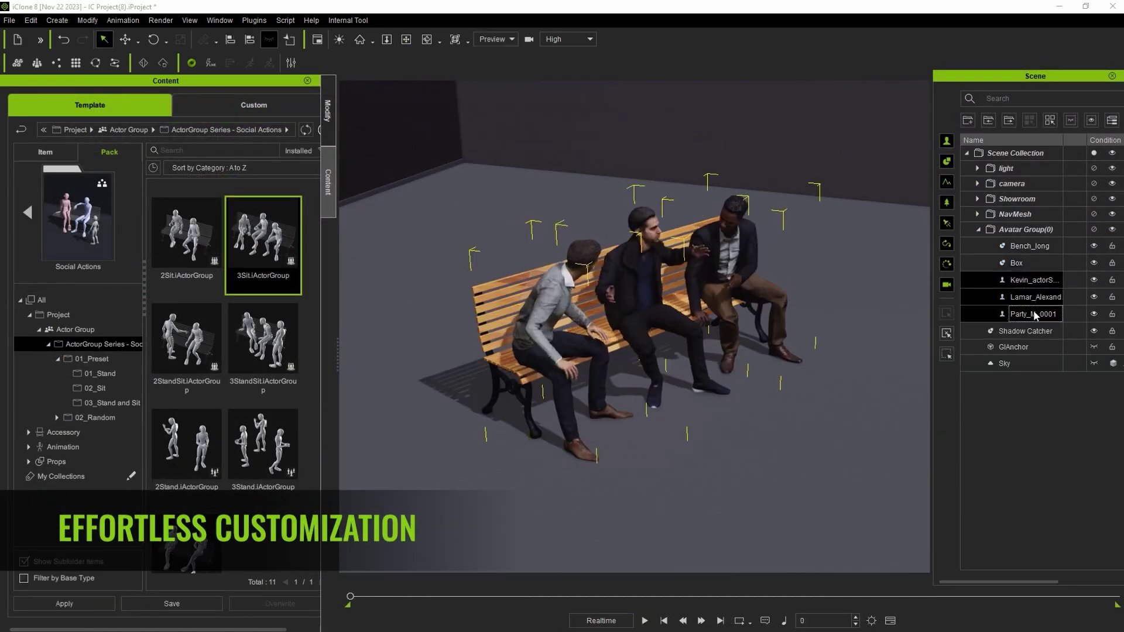
click(328, 111)
click(292, 139)
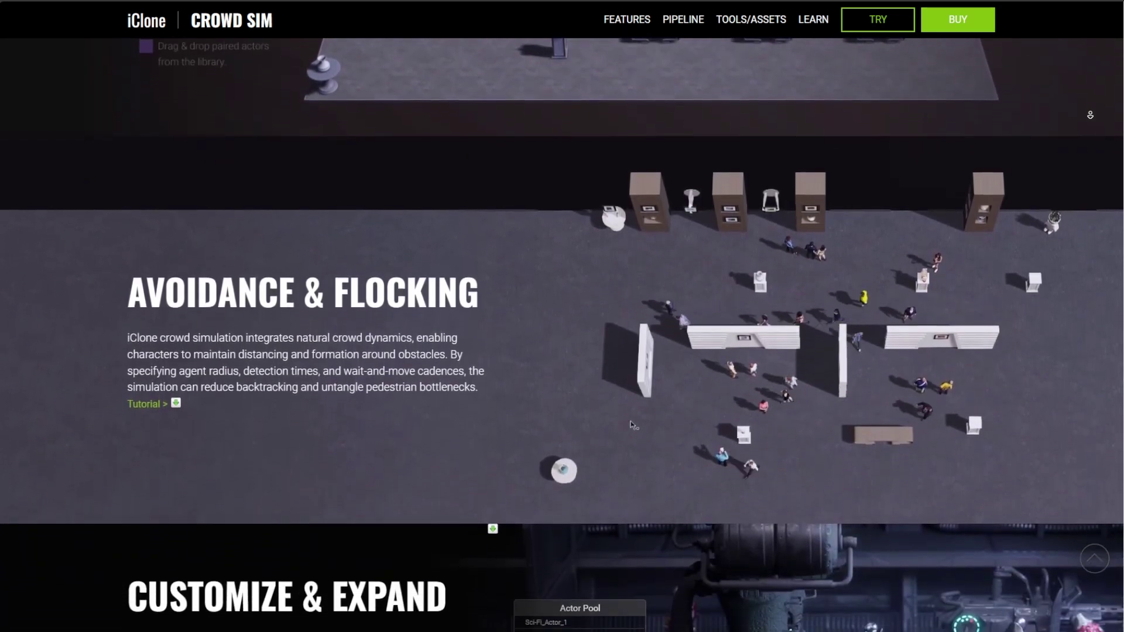
Step: Add the 5Stand actor group to the scene, and randomize it using the 5Stand_MMMFF preset
drag(263, 314, 615, 380)
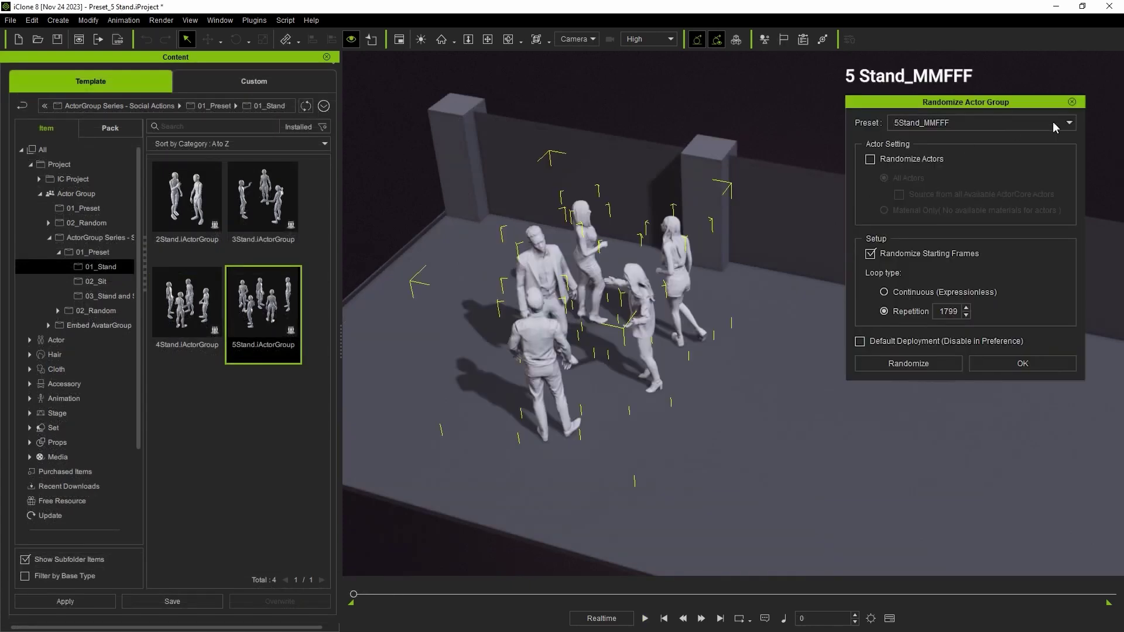
click(1069, 122)
click(1061, 151)
click(958, 364)
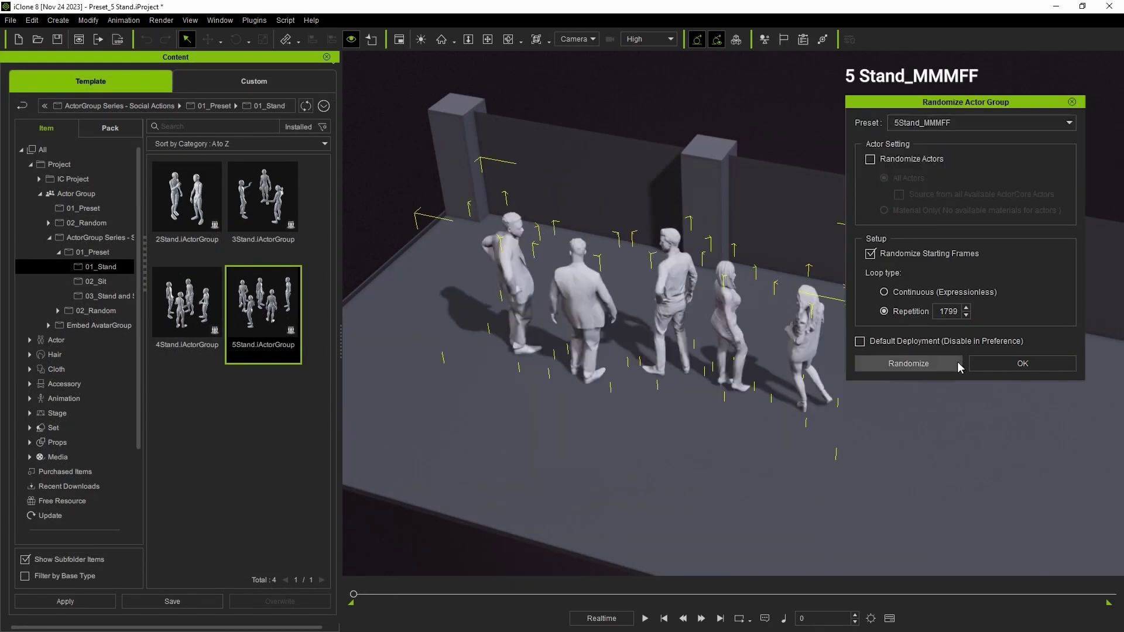